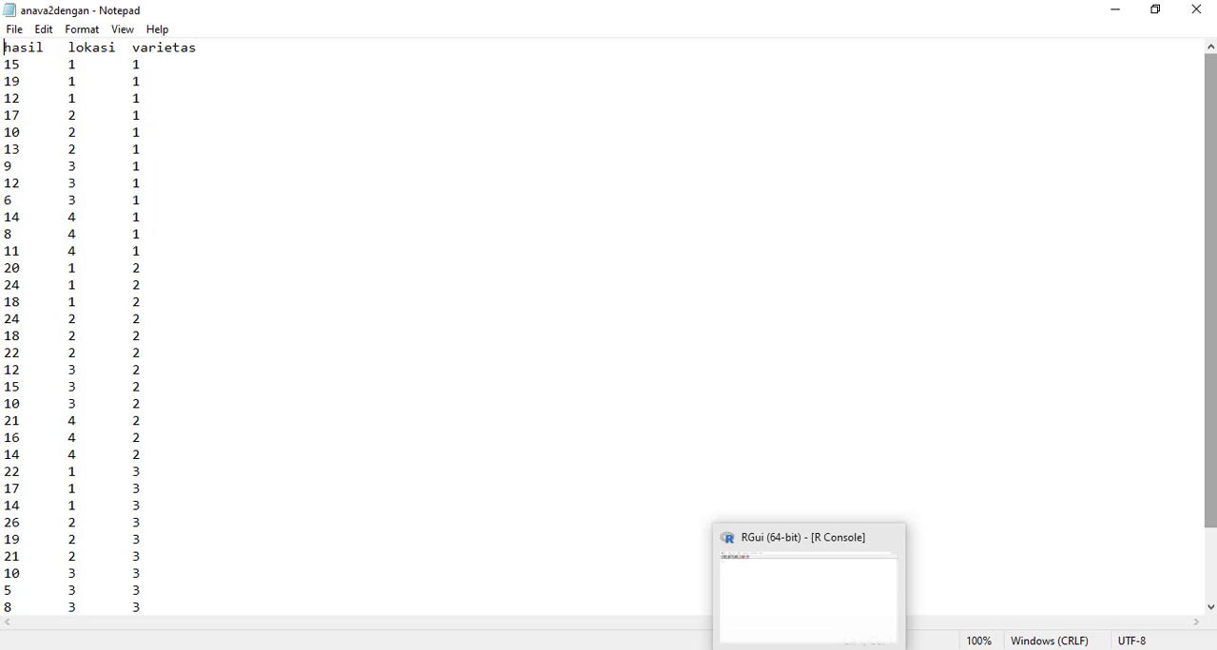
# Switch to the RGui console and set the working directory to "D://datamodul" with setwd.
pyautogui.click(809, 649)
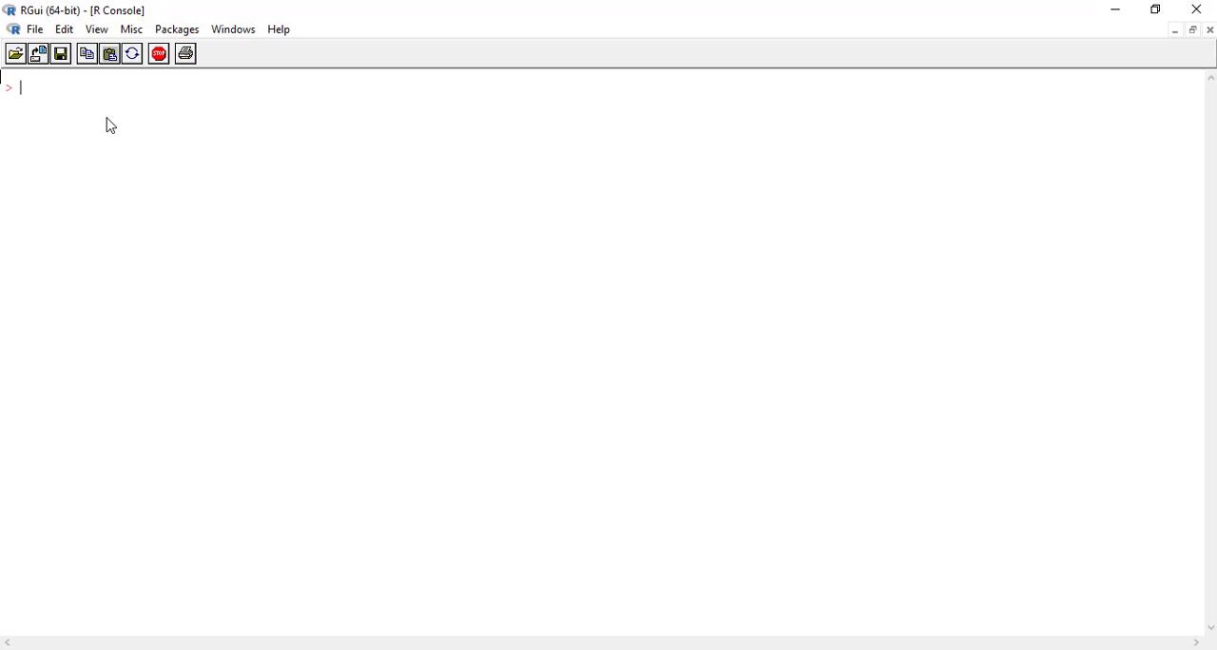
pyautogui.write('setwd("D://data,')
pyautogui.press('BackSpace')
pyautogui.write('modul")')
pyautogui.press('Return')
# Read anava2dengan.txt into the variable data using read.table with header=TRUE.
pyautogui.write('data=')
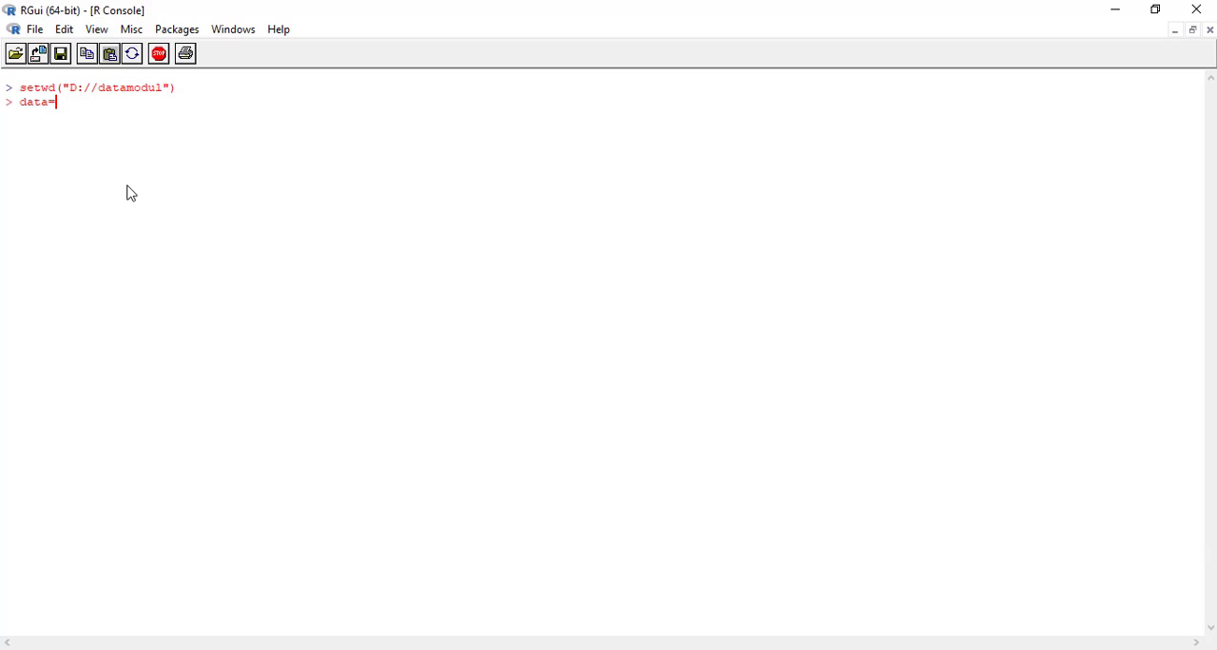
pyautogui.write('read.table("anava2de')
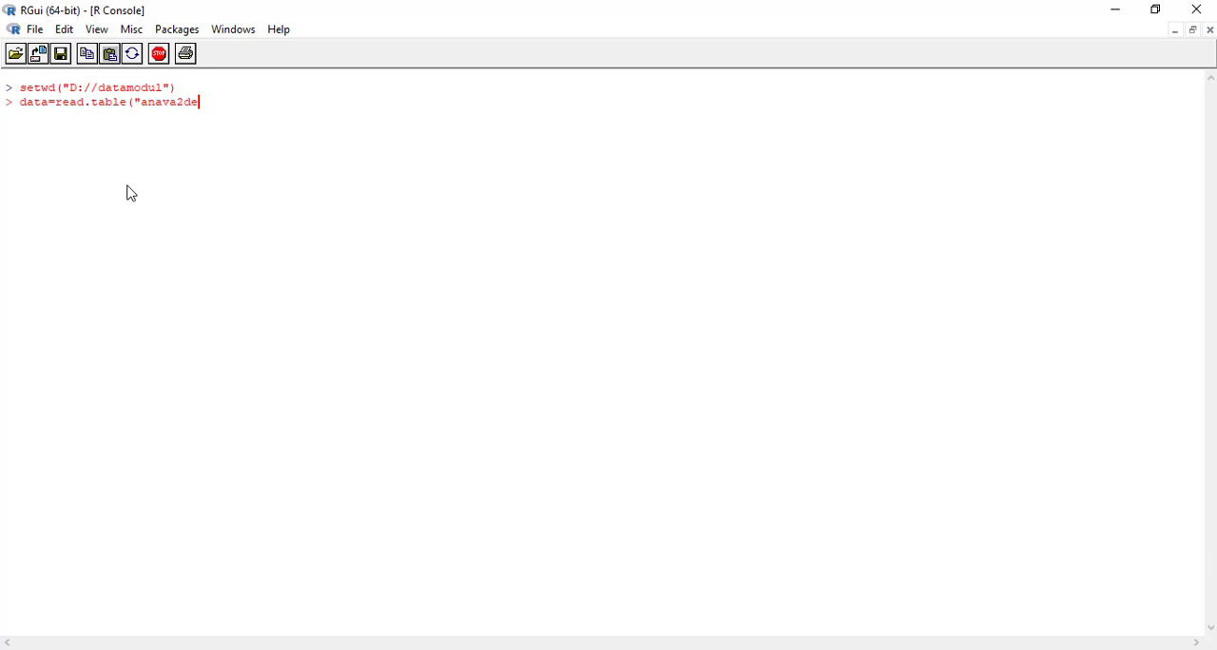
pyautogui.write('ngan.txt",header=TRUE)')
pyautogui.press('Return')
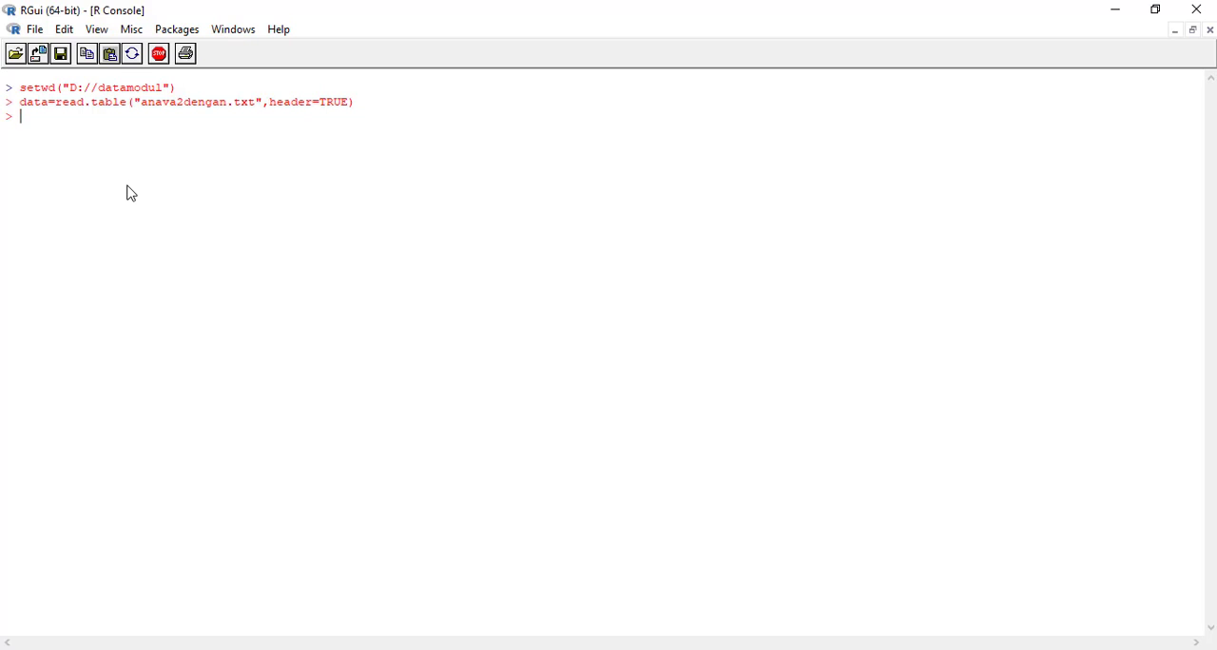
# Print the contents of data in the console and review the imported rows.
pyautogui.write('data')
pyautogui.press('Return')
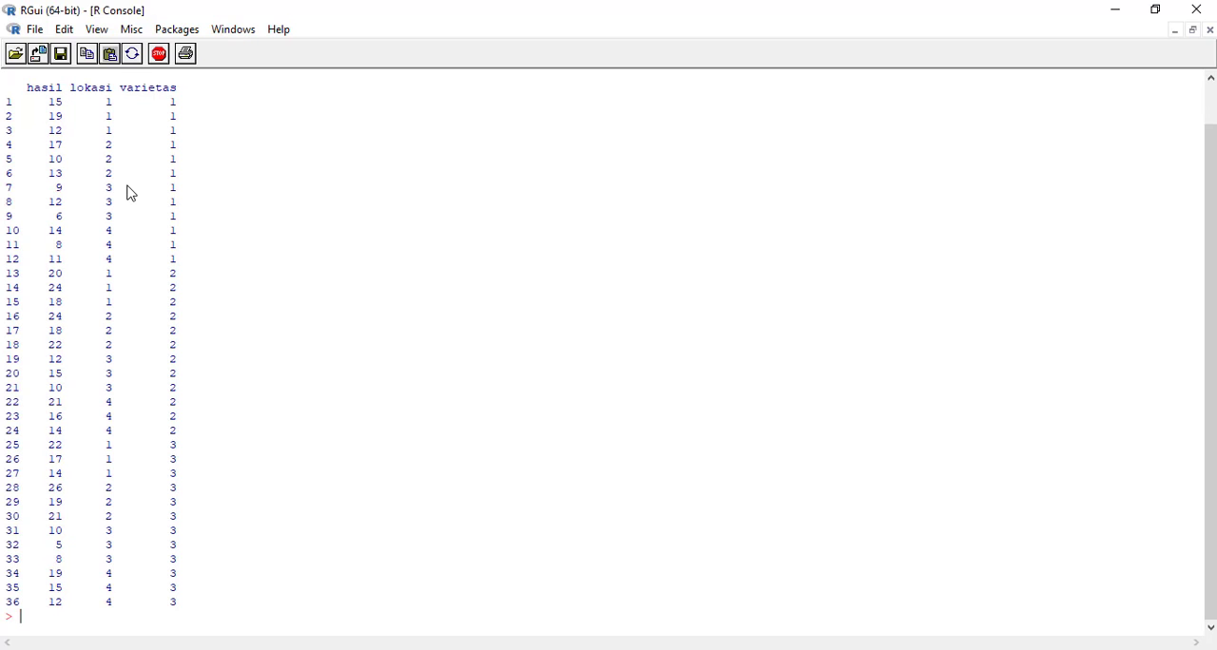
pyautogui.scroll(1, 136, 217)
pyautogui.scroll(-1, 136, 218)
# Load the car package with library(car).
pyautogui.write('library(car)')
pyautogui.press('Return')
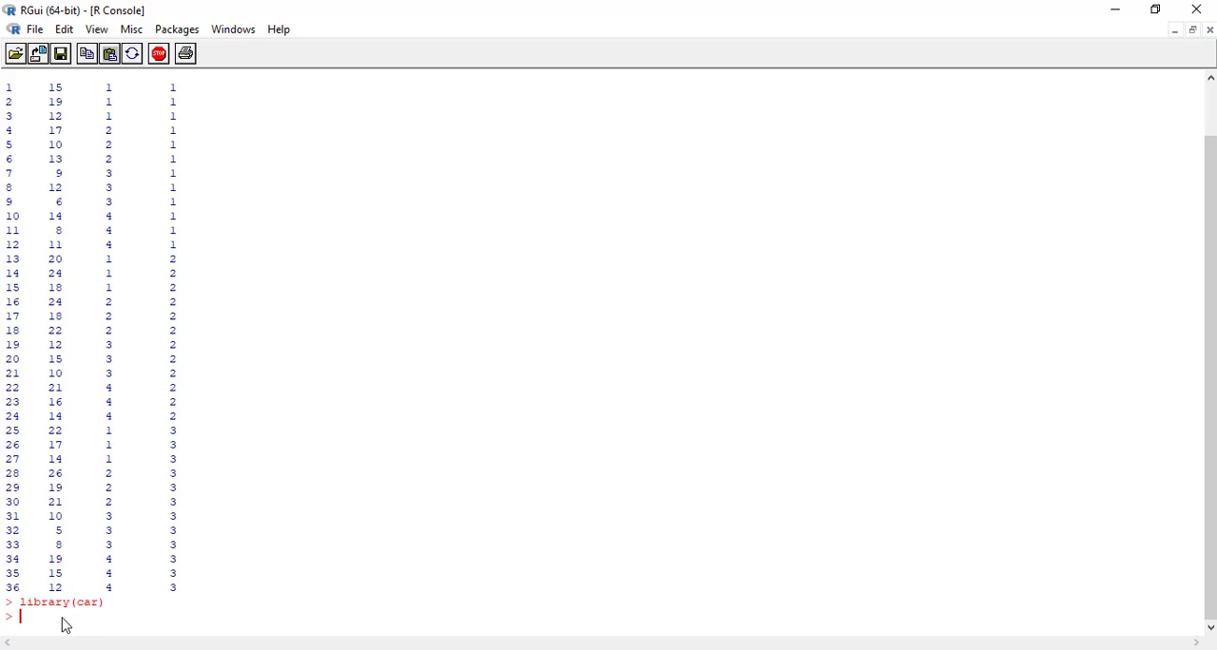
# Convert data$lokasi to a factor with level=1:4 and the labels "L1", "L2", "L3" and "L4".
pyautogui.scroll(2, 170, 501)
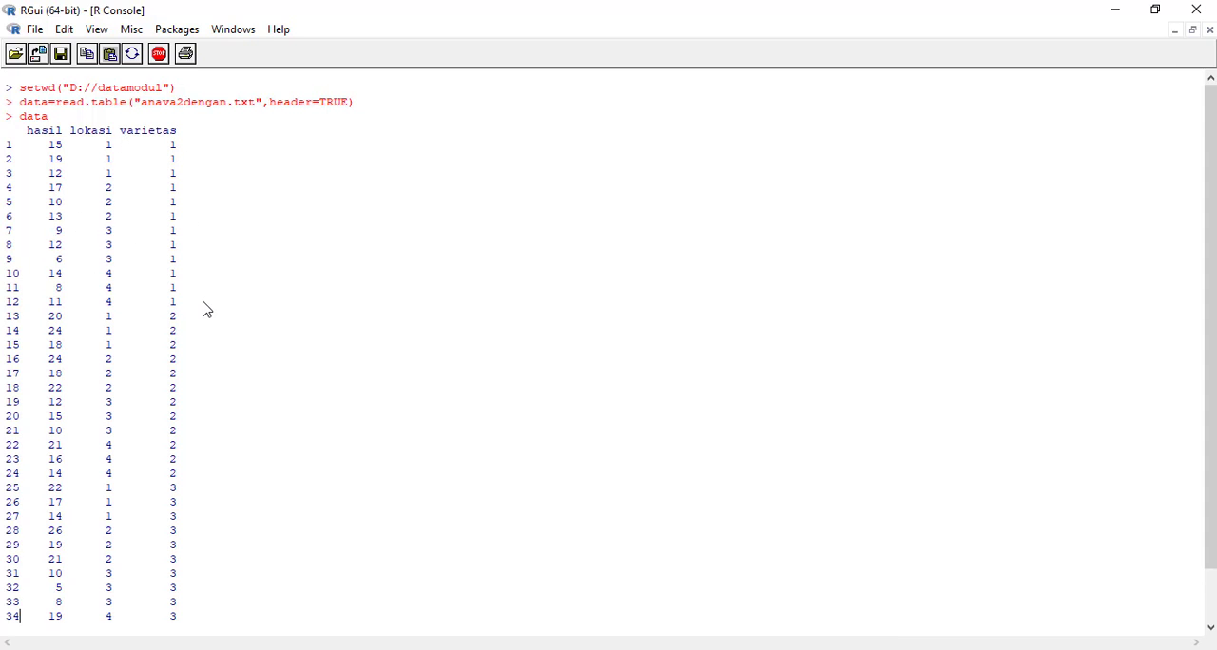
pyautogui.scroll(-2, 204, 324)
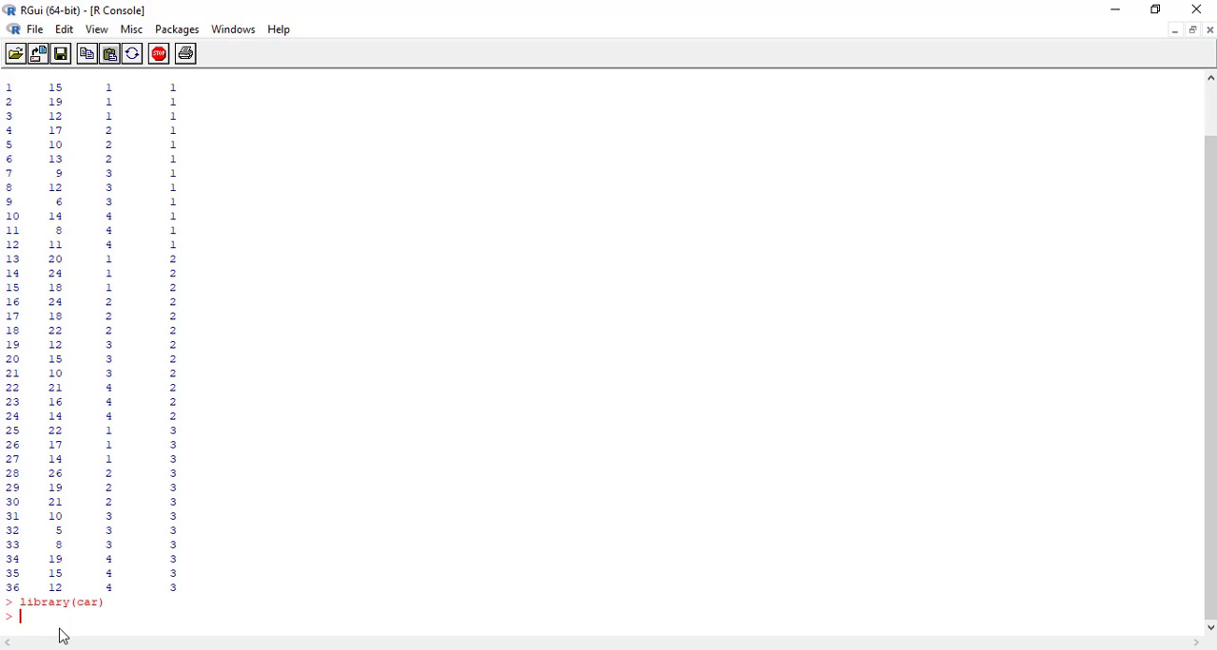
pyautogui.write('data$lokasi=factor(data')
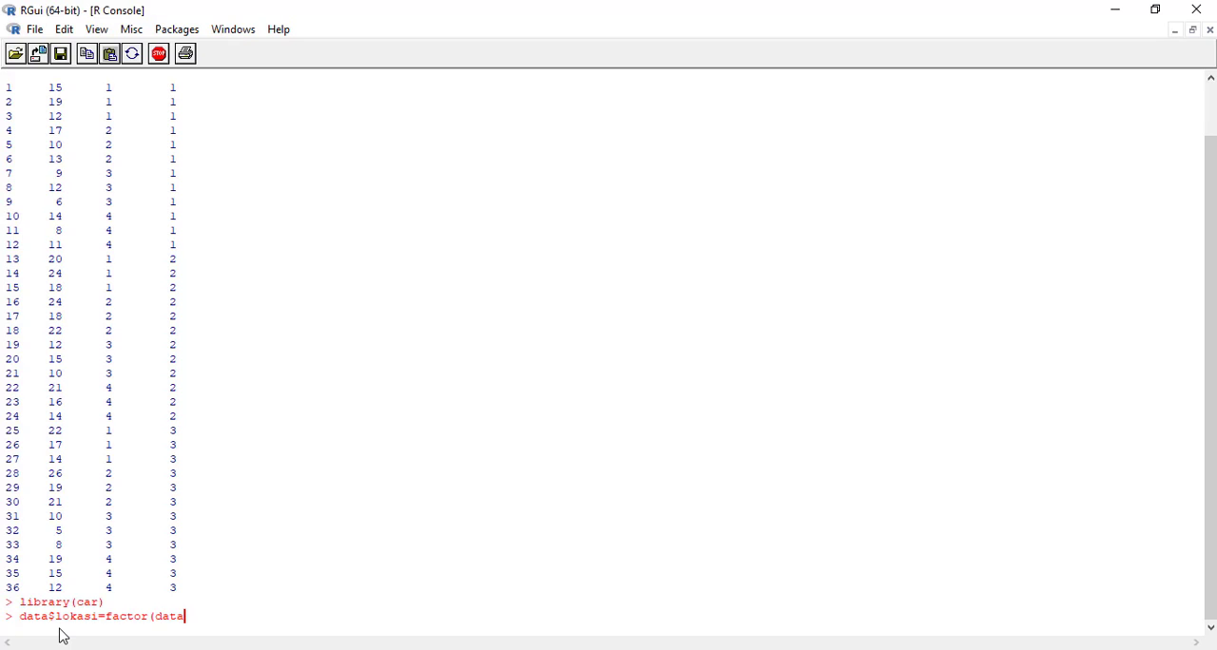
pyautogui.write('$lokasi,level=1:4,labels')
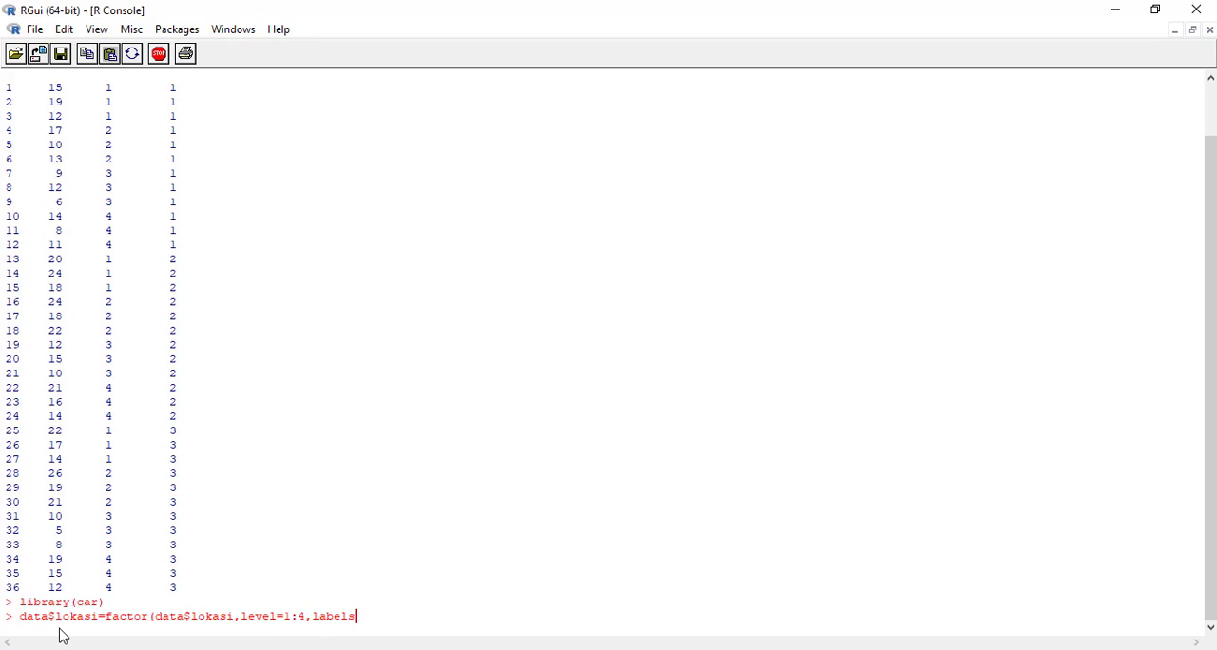
pyautogui.write('=(')
pyautogui.press('BackSpace')
pyautogui.write('c("L1","L2","L3:')
pyautogui.press('BackSpace')
pyautogui.write('","L4"))')
pyautogui.press('Return')
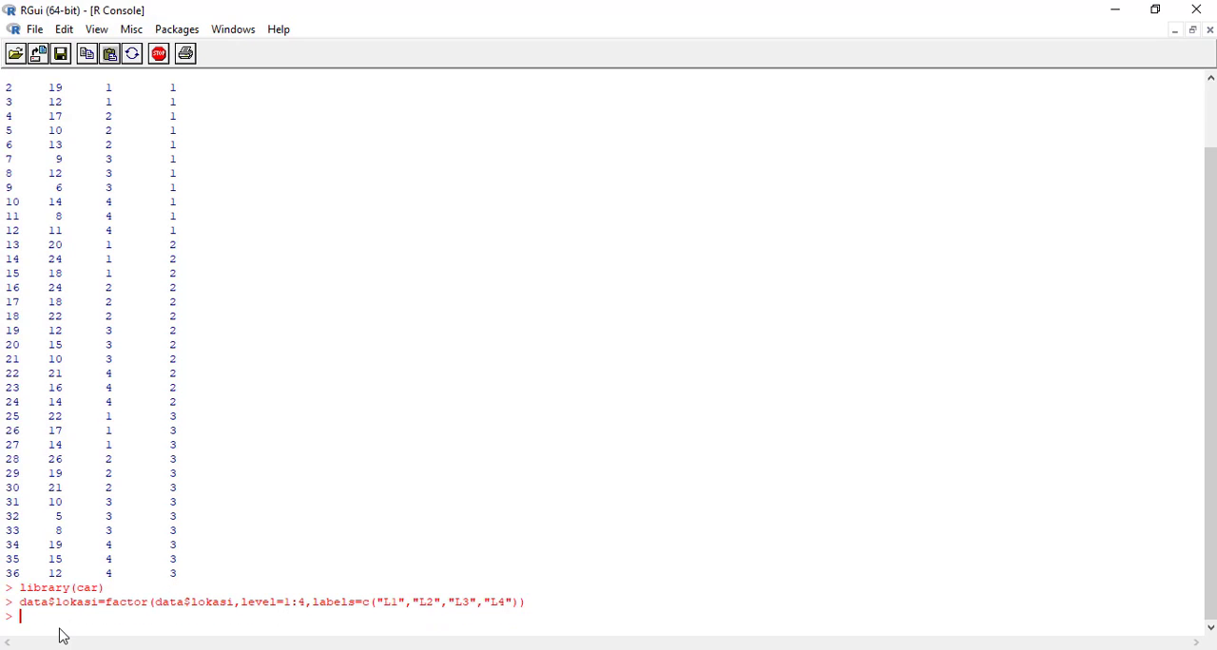
# Convert data$varietas to a factor with level=1:3 and labels "A", "B" and "C", and print data to check the relabelled columns.
pyautogui.write('data$varietas=fa')
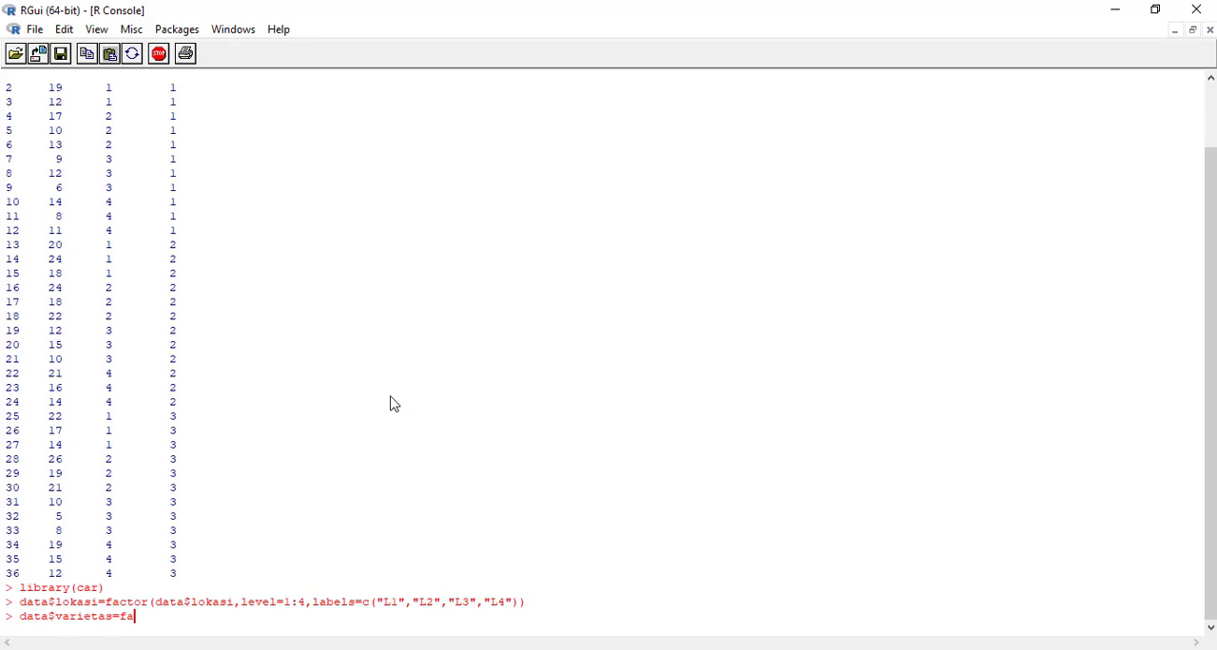
pyautogui.write('ctor(data$varietas,le')
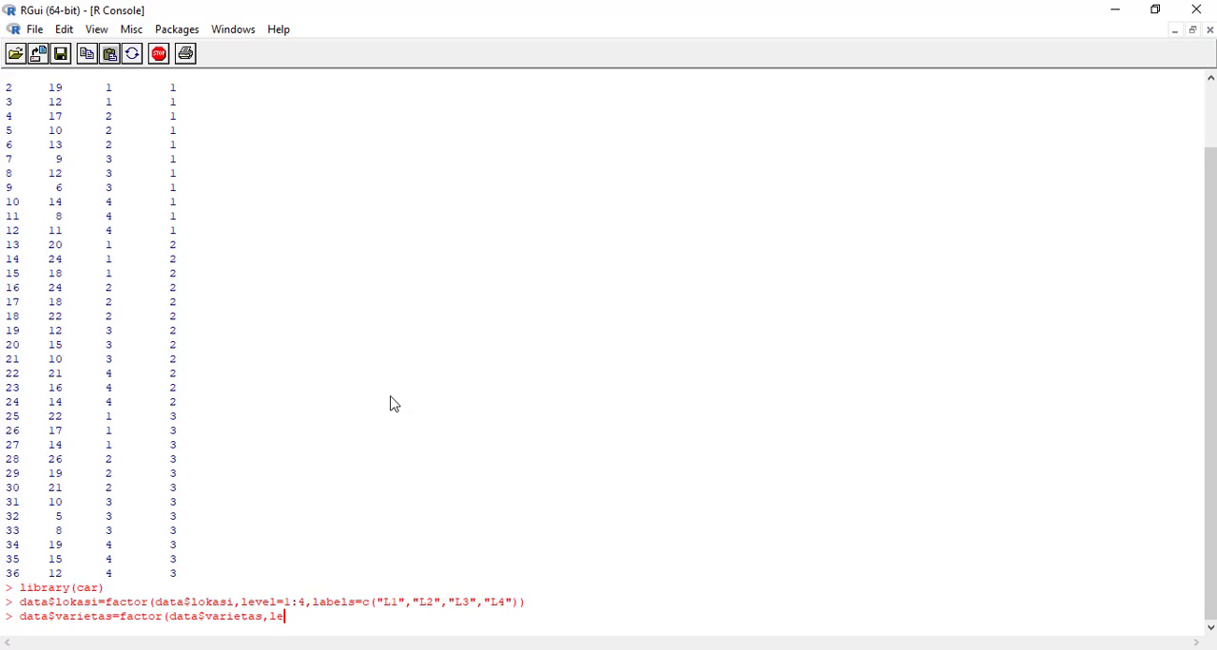
pyautogui.write('vel=1:3,labels=c("A","B"')
pyautogui.write(',"C"))')
pyautogui.press('Return')
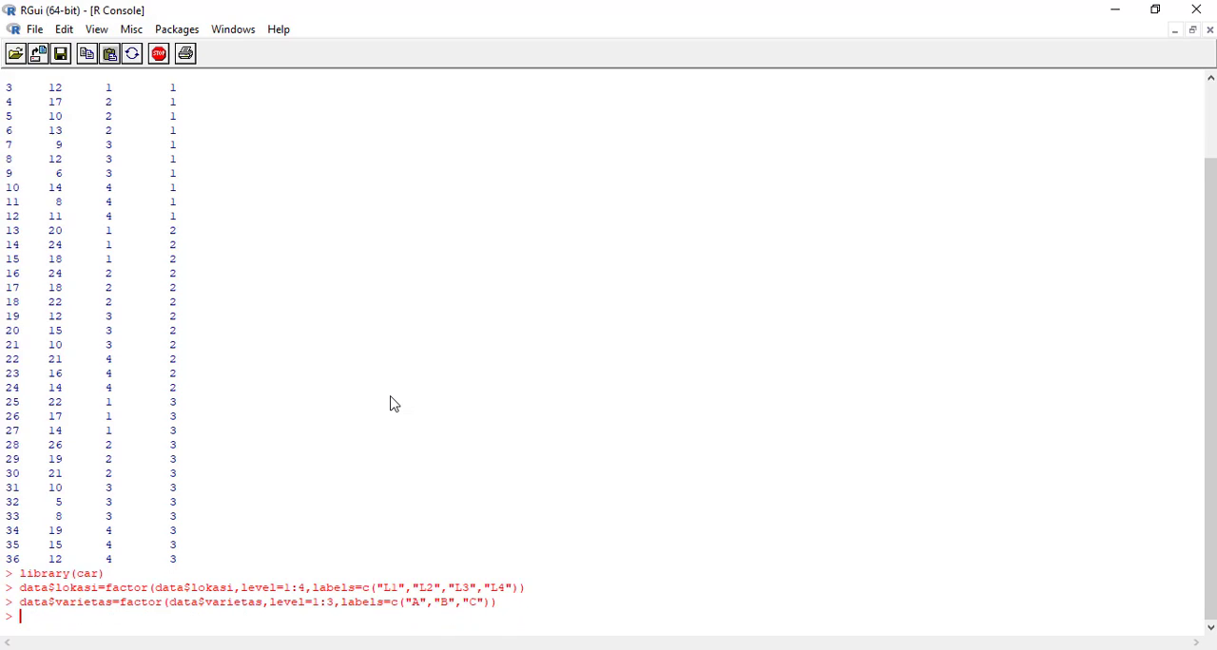
pyautogui.write('data')
pyautogui.press('Return')
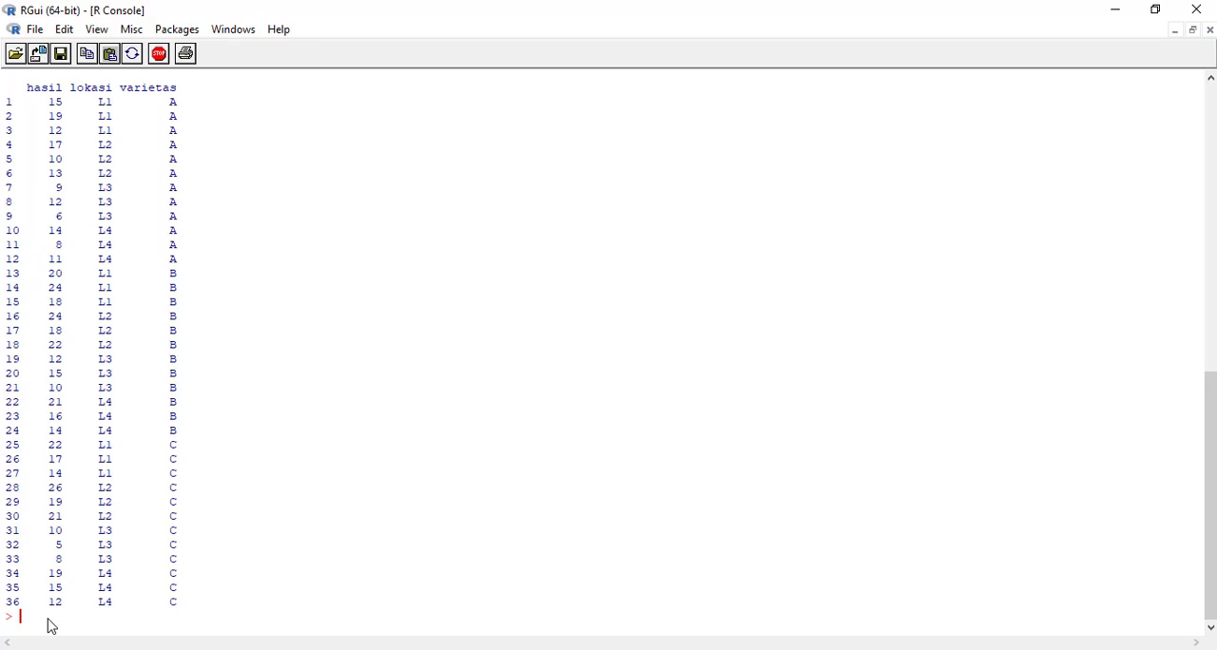
# Run the Shapiro-Wilk normality test on data$hasil for each lokasi group, using by with INDICES=data$lokasi and FUN=shapiro.test.
pyautogui.write('by(data=data$hasil,')
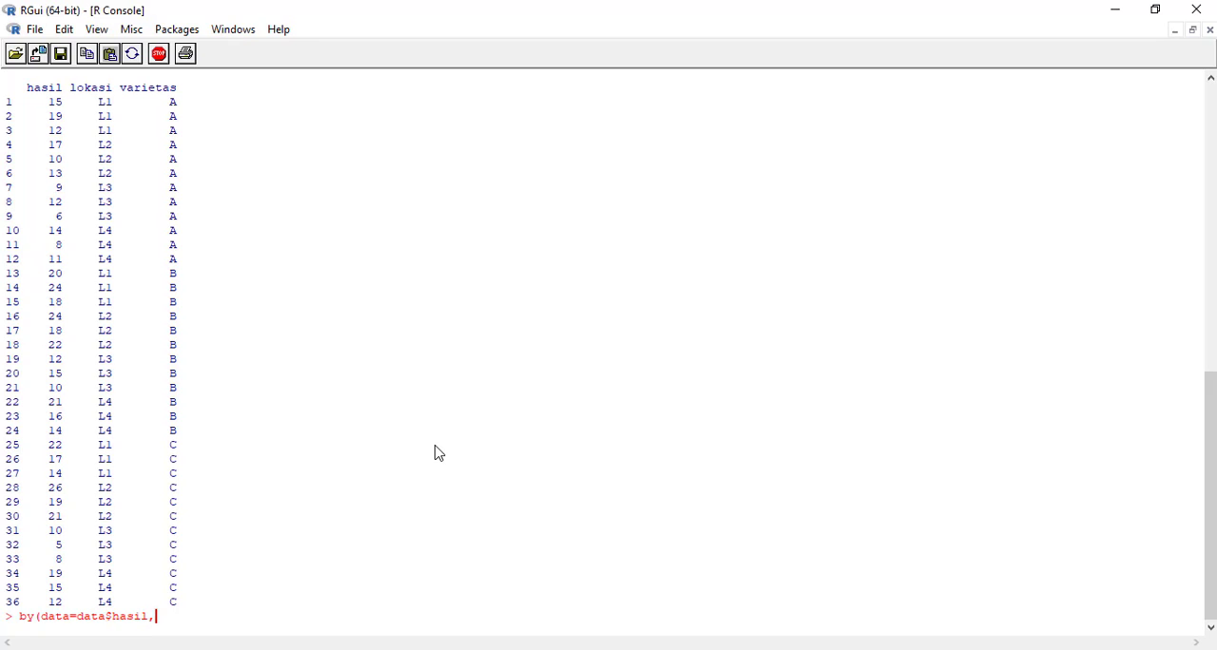
pyautogui.write('INDICES=data$lokasi')
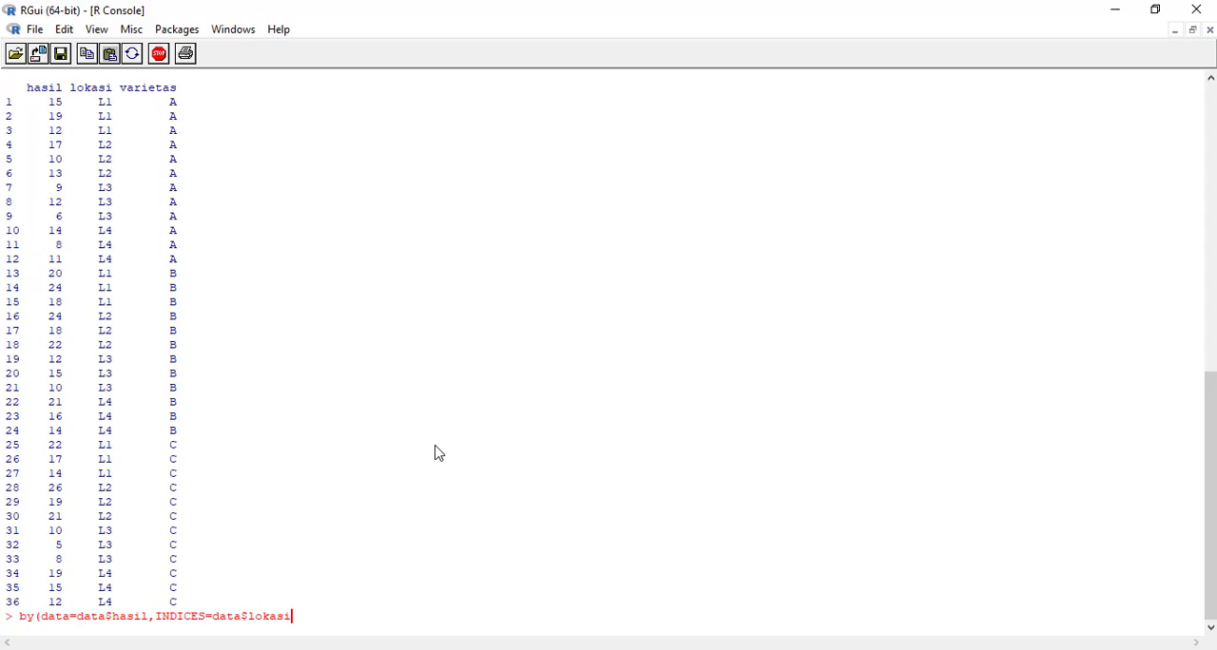
pyautogui.write(',FUN=shapiro.test)')
pyautogui.press('Return')
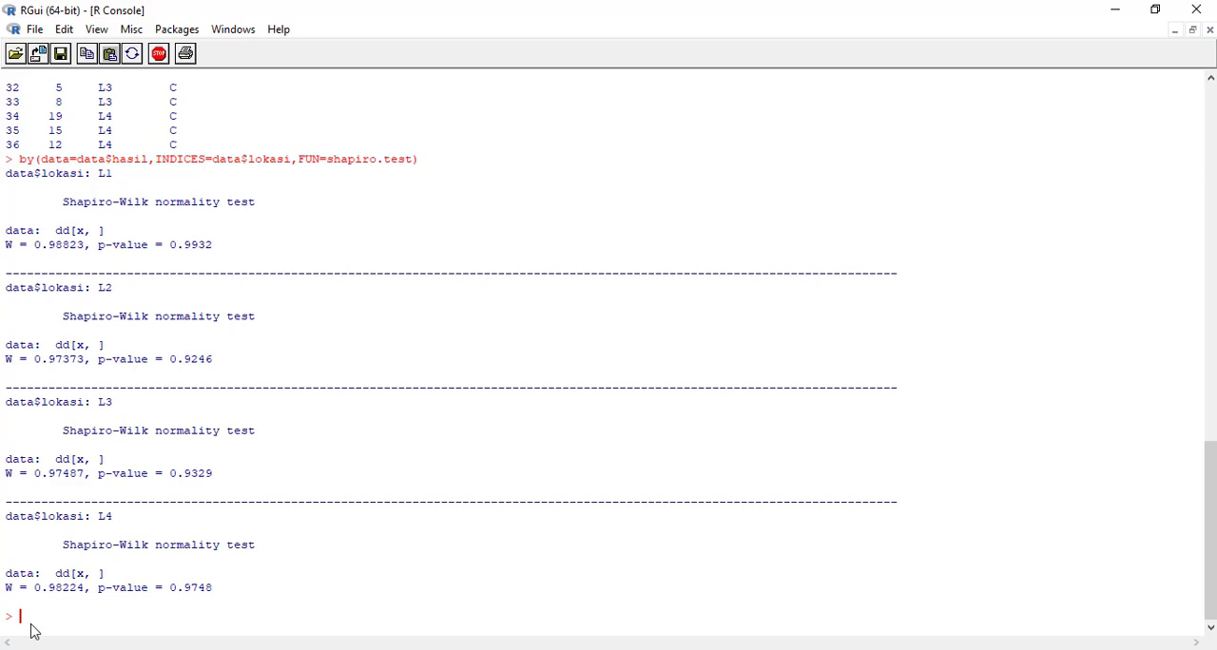
# Run the Shapiro-Wilk normality test on data$hasil for each varietas group, using by with INDICES=data$varietas and FUN=shapiro.test.
pyautogui.write('by(data=data$hasil, INDICES=')
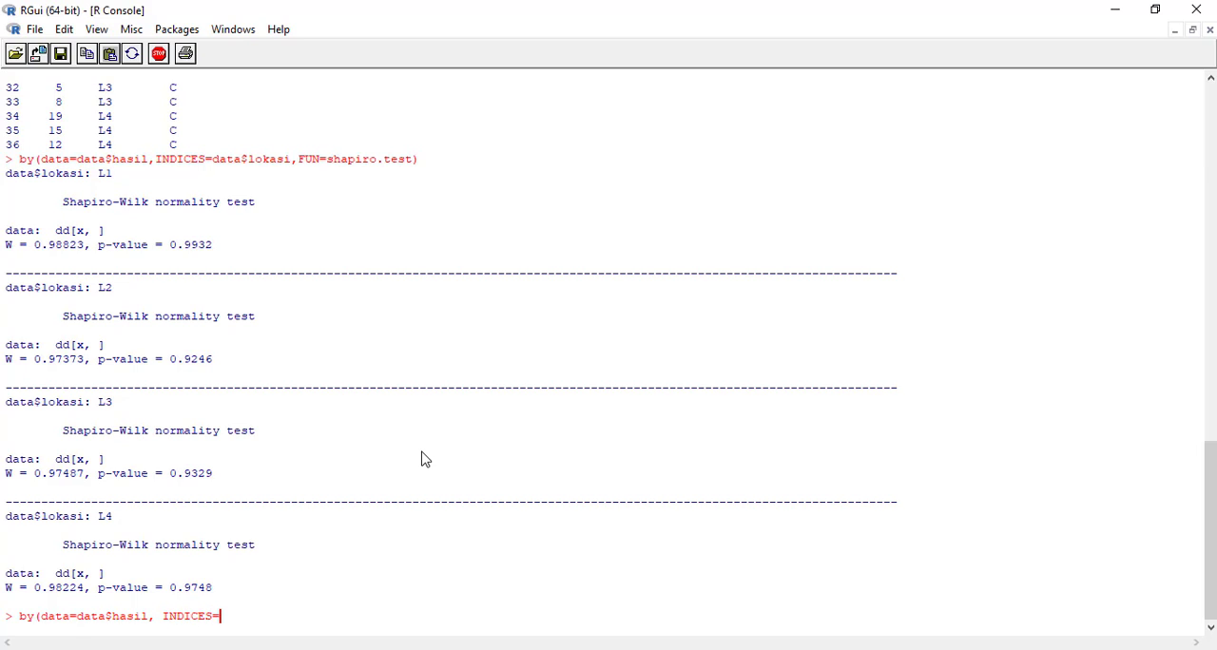
pyautogui.press('Left')
pyautogui.press('Left')
pyautogui.press('Left')
pyautogui.press('Left')
pyautogui.press('Left')
pyautogui.press('Left')
pyautogui.press('Left')
pyautogui.press('Left')
pyautogui.press('BackSpace')
pyautogui.press('Right')
pyautogui.press('Right')
pyautogui.press('Right')
pyautogui.press('Right')
pyautogui.press('Right')
pyautogui.press('Right')
pyautogui.press('Right')
pyautogui.press('Right')
pyautogui.write('data$varietas')
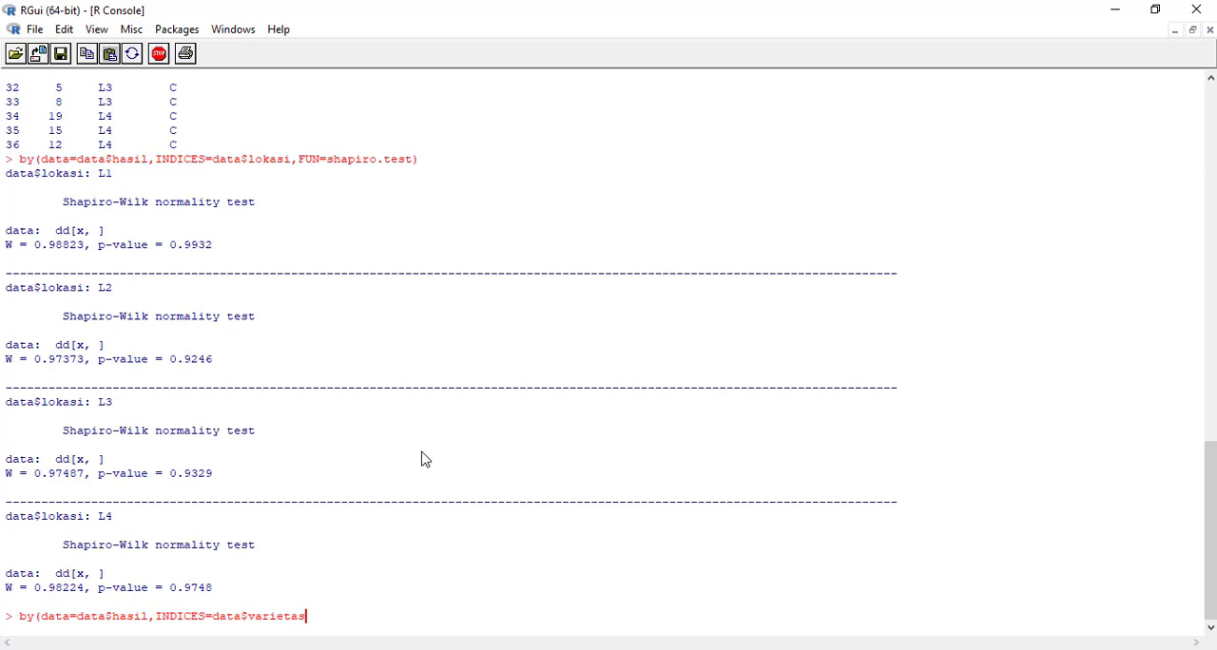
pyautogui.write(',FUN=shapiro.test)')
pyautogui.press('Return')
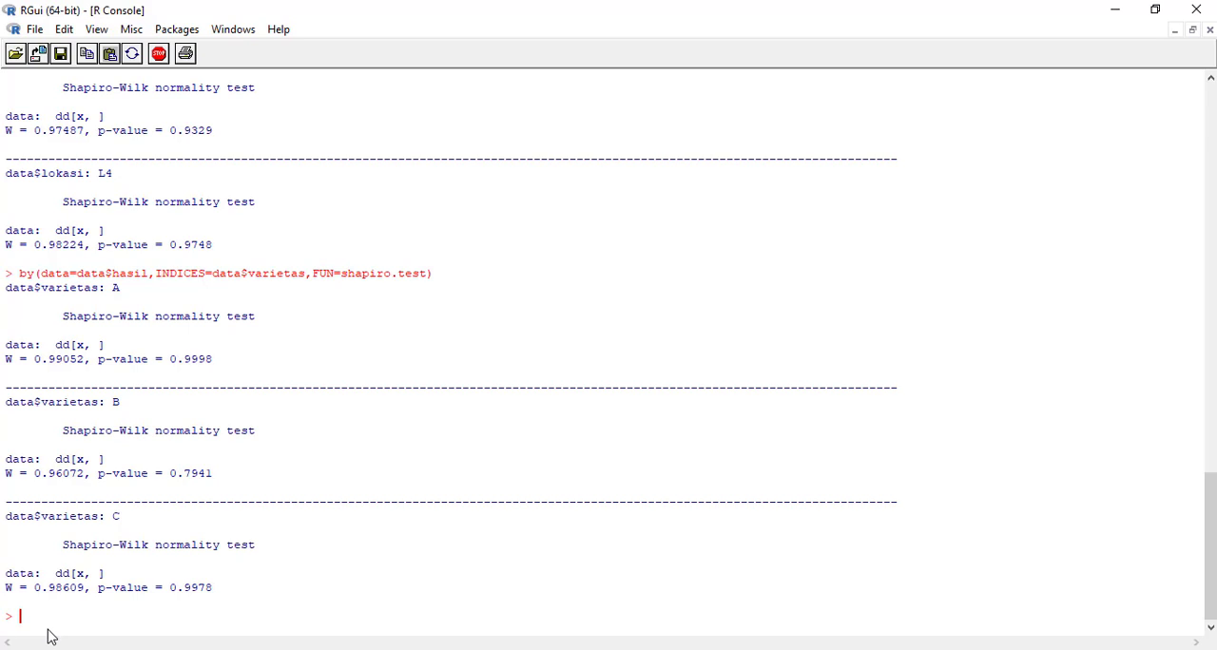
# Run Levene's homogeneity test with leveneTest for hasil~lokasi, using data=data and center='mean'.
pyautogui.write('leveneTest(data')
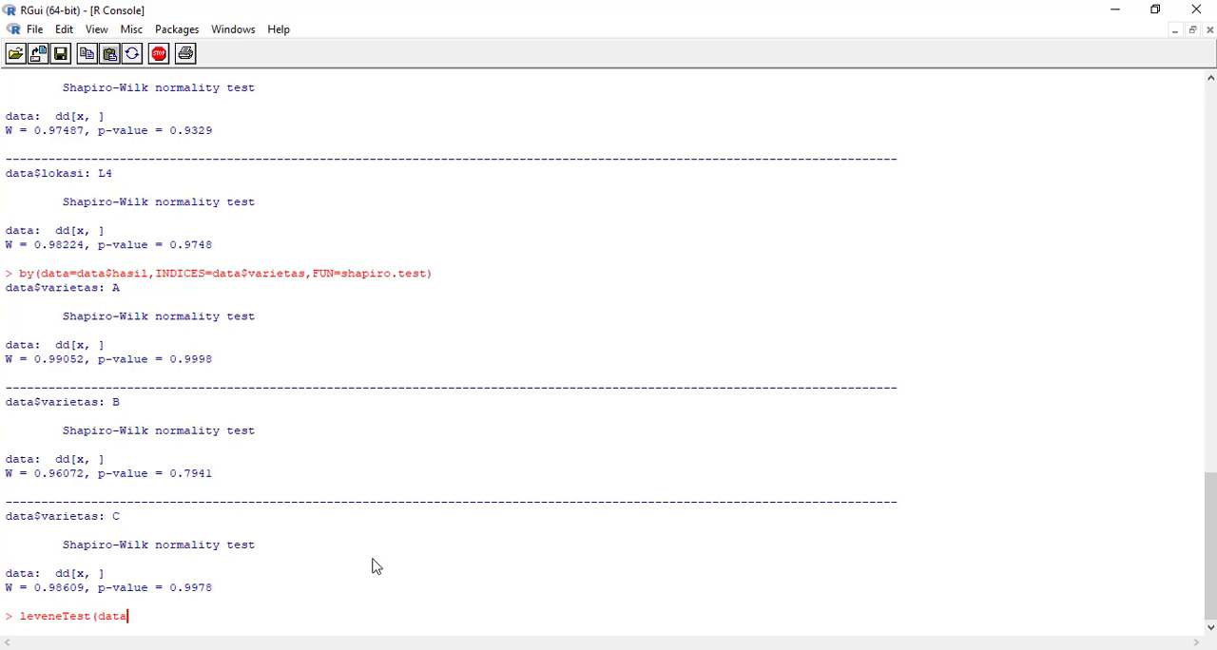
pyautogui.press('BackSpace')
pyautogui.press('BackSpace')
pyautogui.press('BackSpace')
pyautogui.press('BackSpace')
pyautogui.write('hasil~lokasi,data=data,')
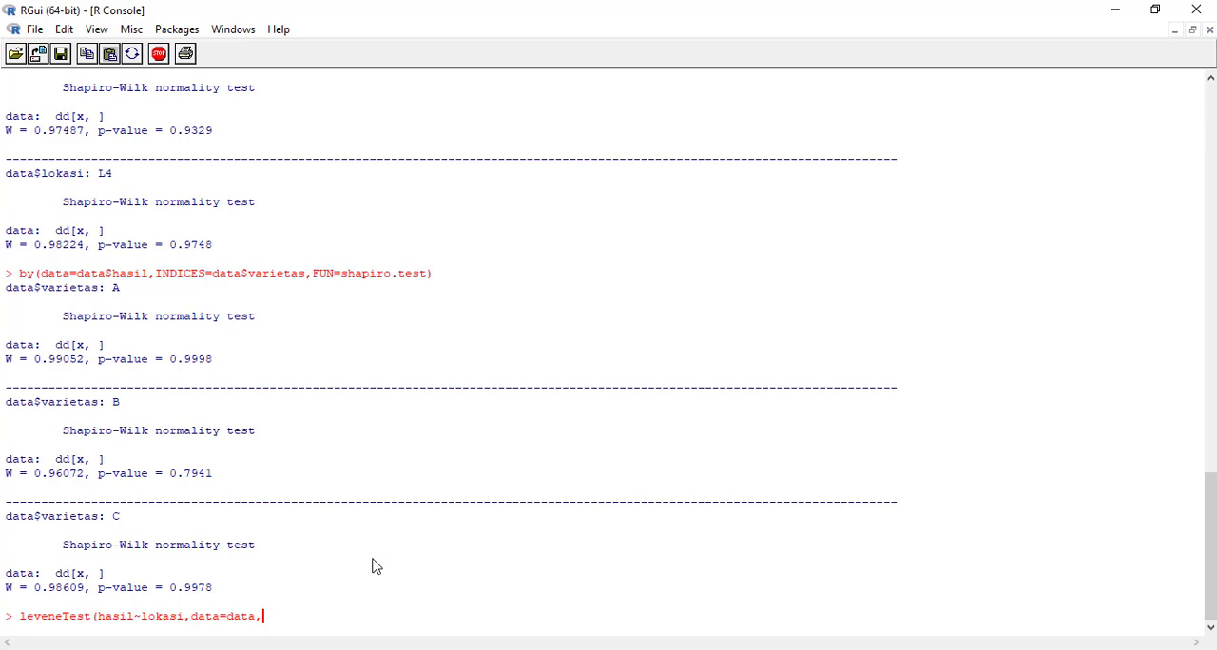
pyautogui.write("center='mean')")
pyautogui.press('Return')
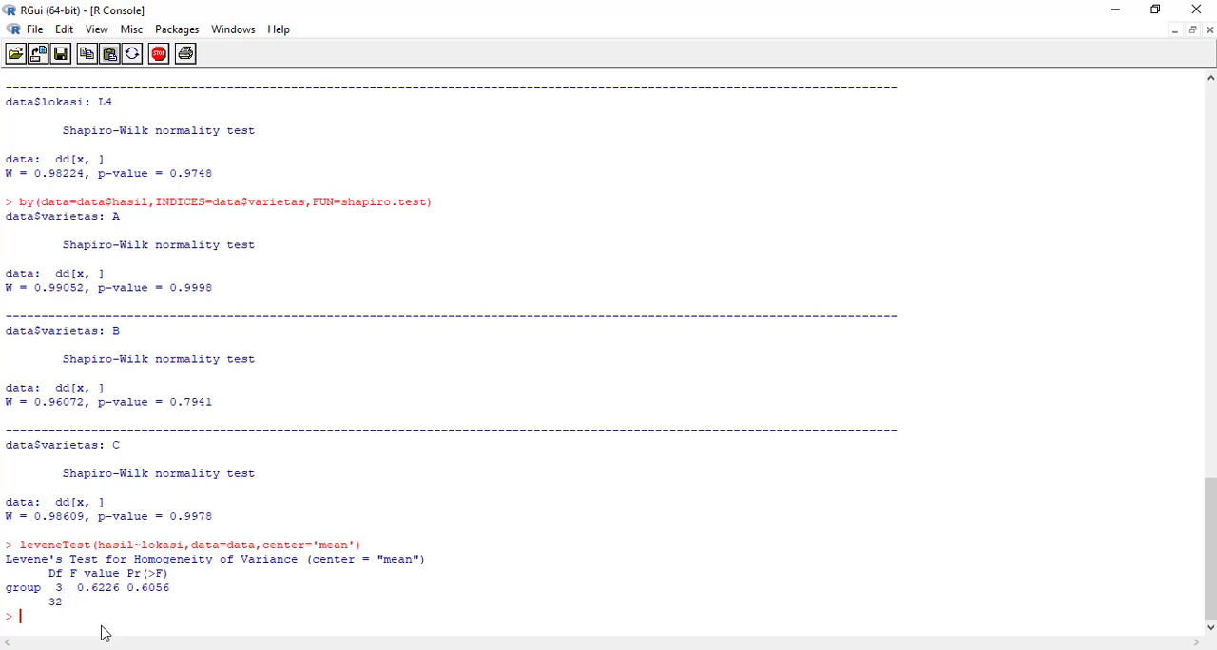
# Run Levene's homogeneity test with leveneTest for hasil~varietas, using data=data and center='mean'.
pyautogui.write('leveneTest(hasil')
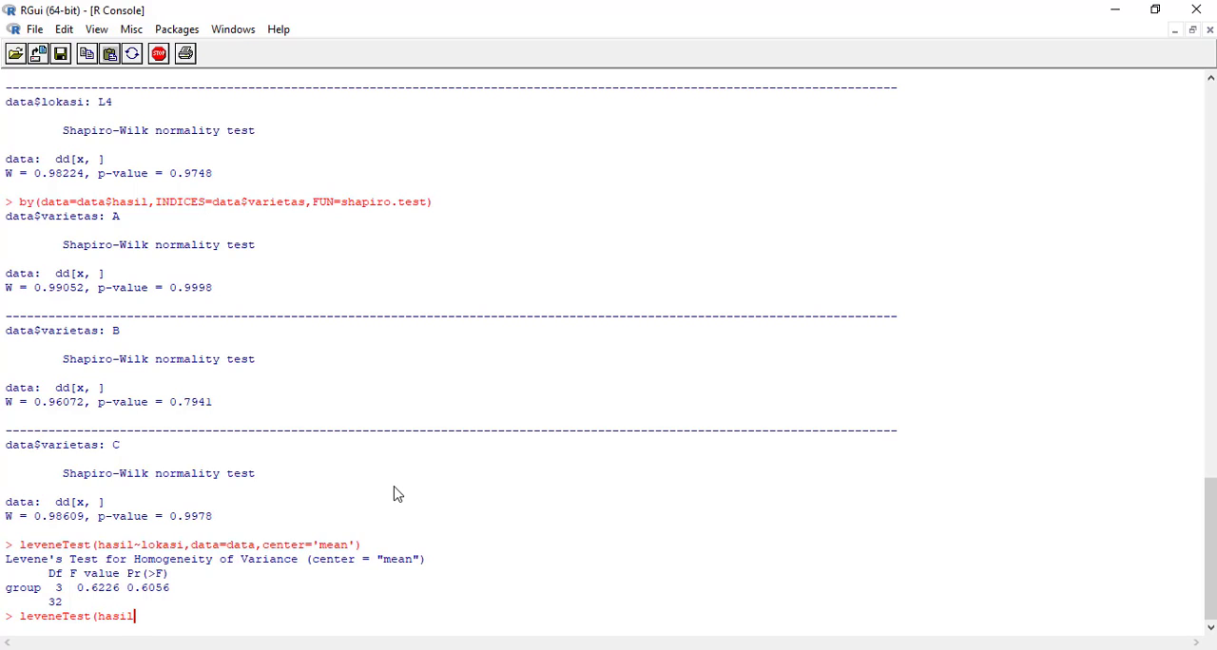
pyautogui.write("~varietas,data=data,center='mean')")
pyautogui.press('Return')
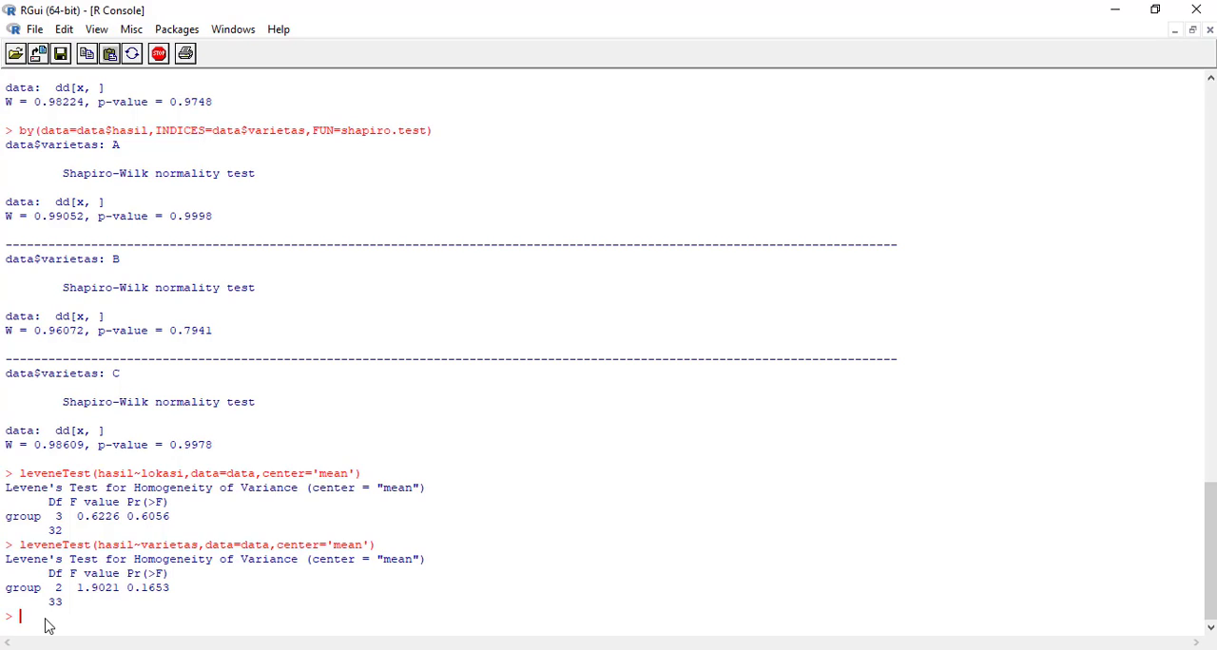
# Run Levene's homogeneity test with leveneTest for the interaction hasil~lokasi*varietas, using data=data and center='mean'.
pyautogui.write('leveneTest(hasi')
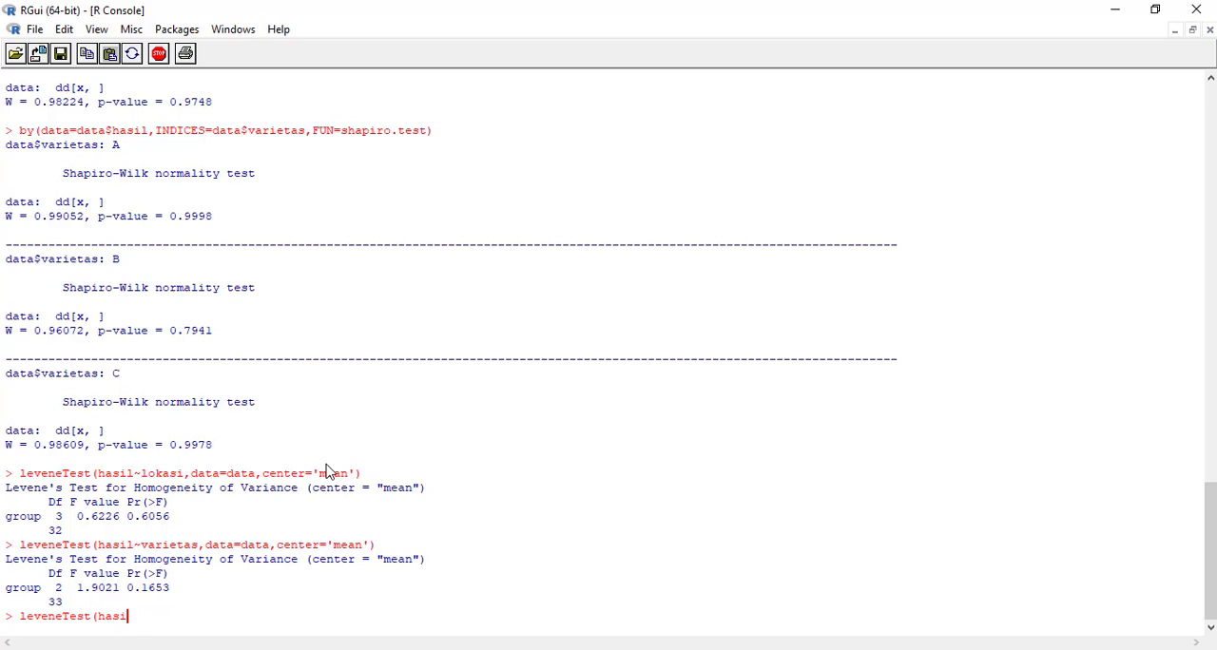
pyautogui.write('l~lokasi*variets')
pyautogui.press('BackSpace')
pyautogui.write('as,data=data')
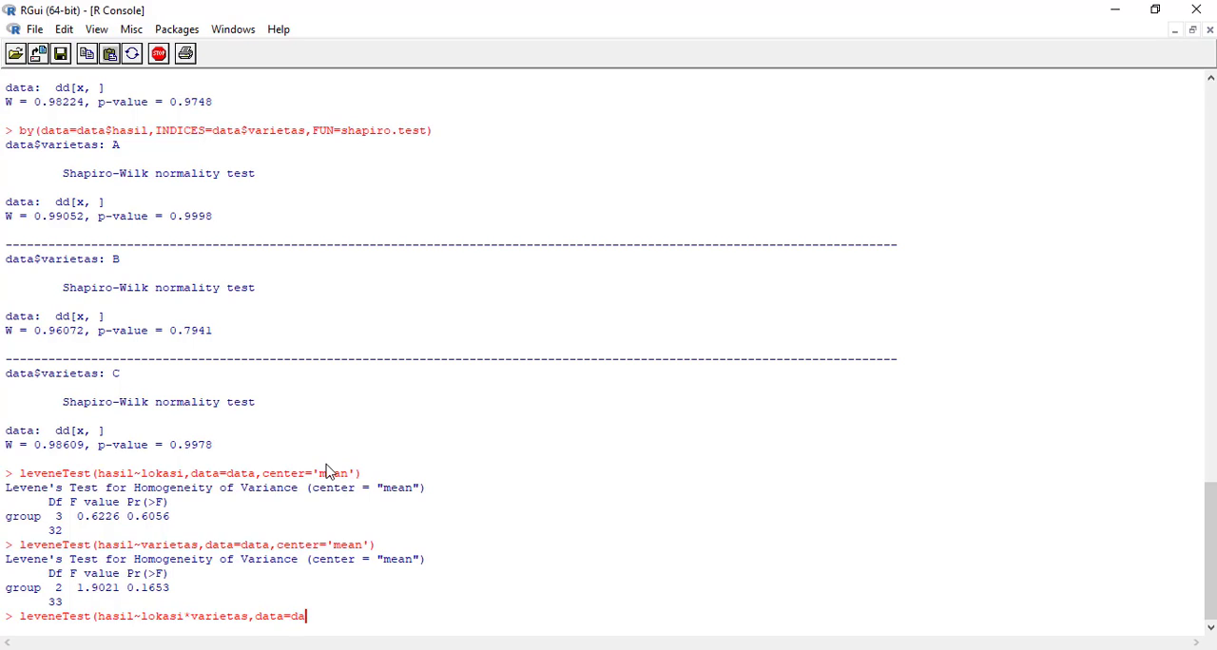
pyautogui.write('c')
pyautogui.press('BackSpace')
pyautogui.write("center='mean')")
pyautogui.press('Return')
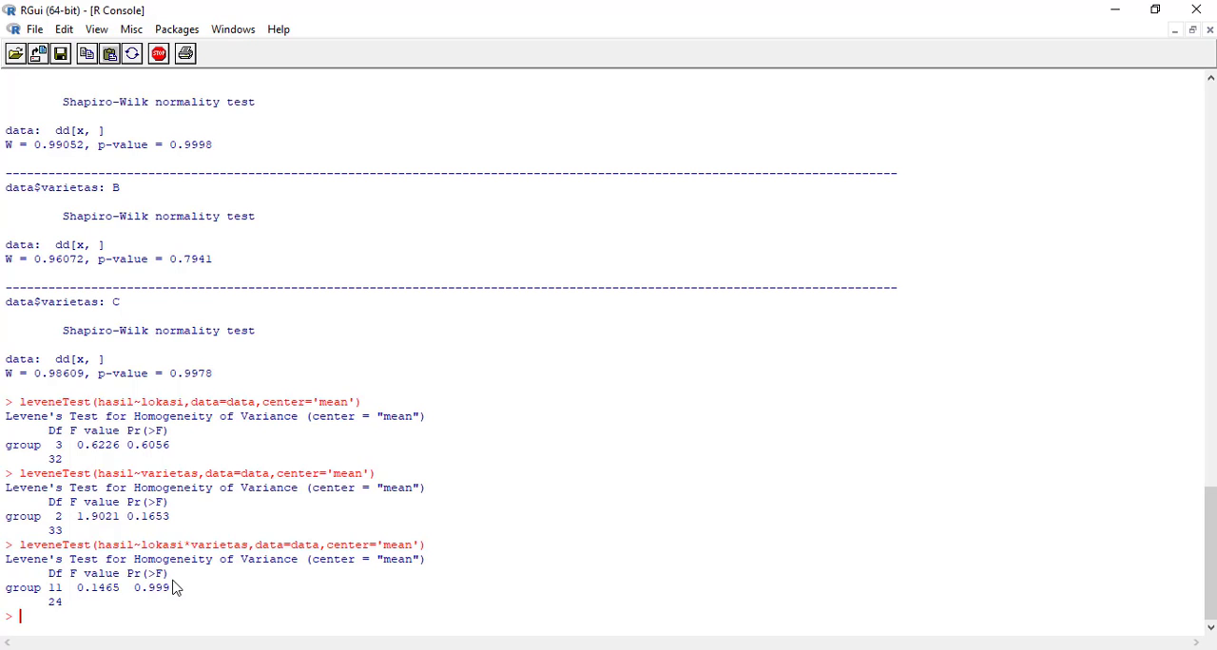
# Review the Shapiro-Wilk and Levene test outputs in the console.
pyautogui.scroll(5, 187, 559)
pyautogui.scroll(2, 188, 559)
pyautogui.scroll(-6, 188, 559)
pyautogui.scroll(3, 232, 470)
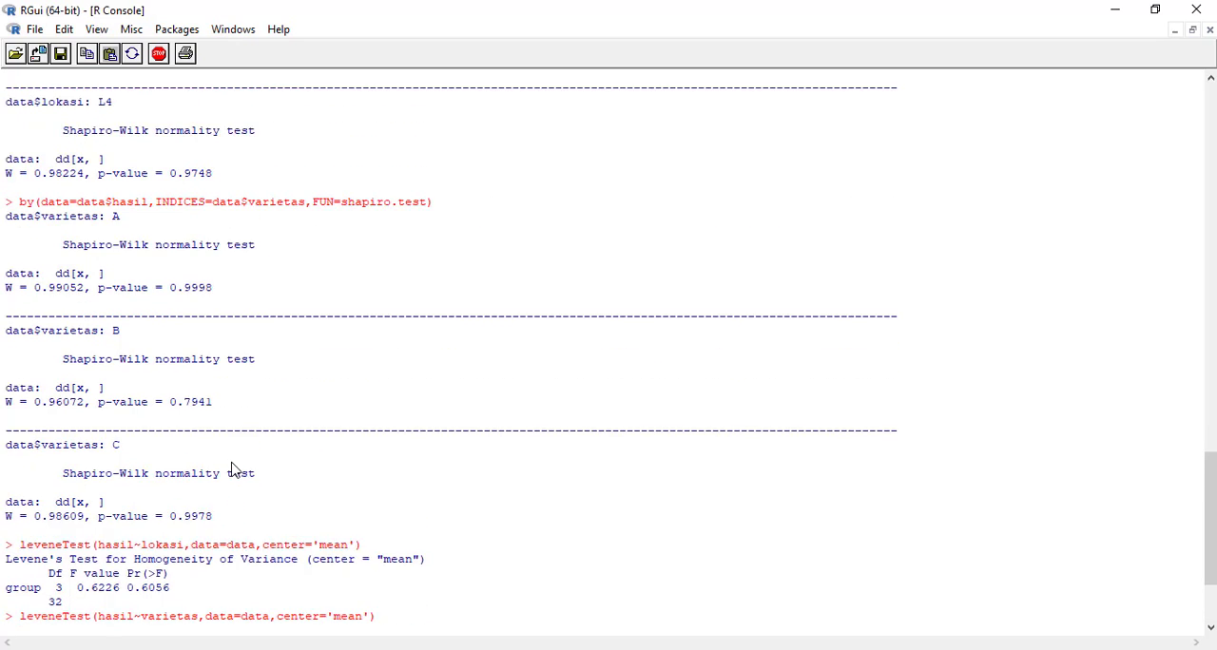
pyautogui.scroll(1, 233, 470)
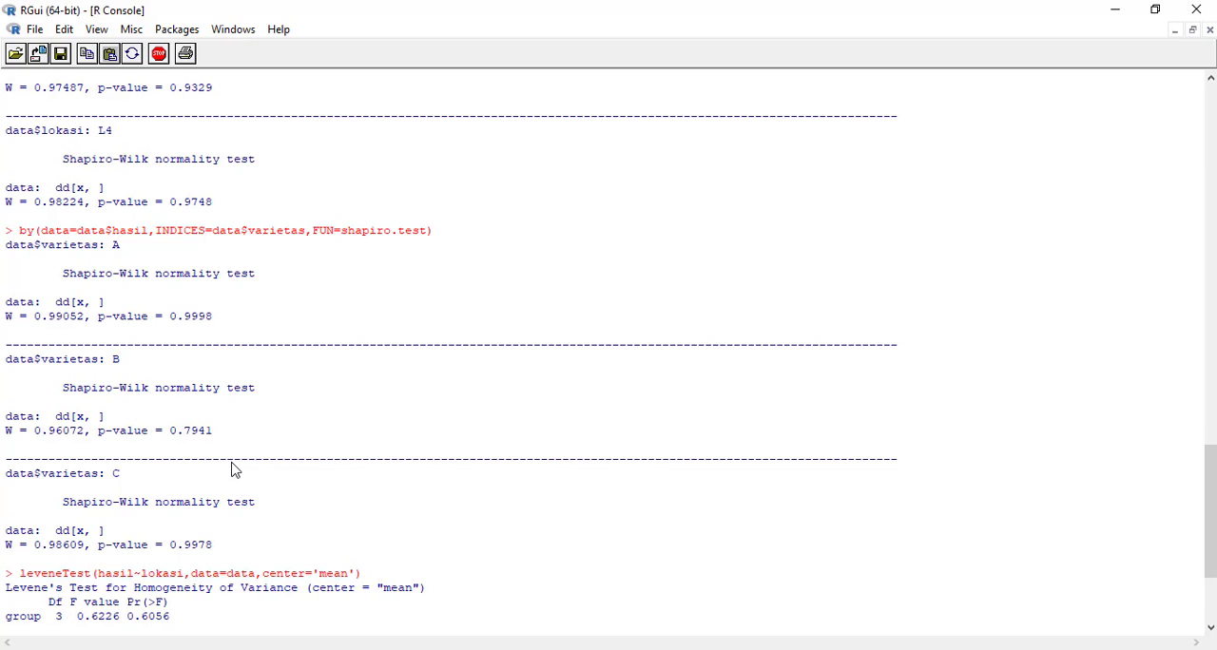
pyautogui.scroll(-4, 233, 471)
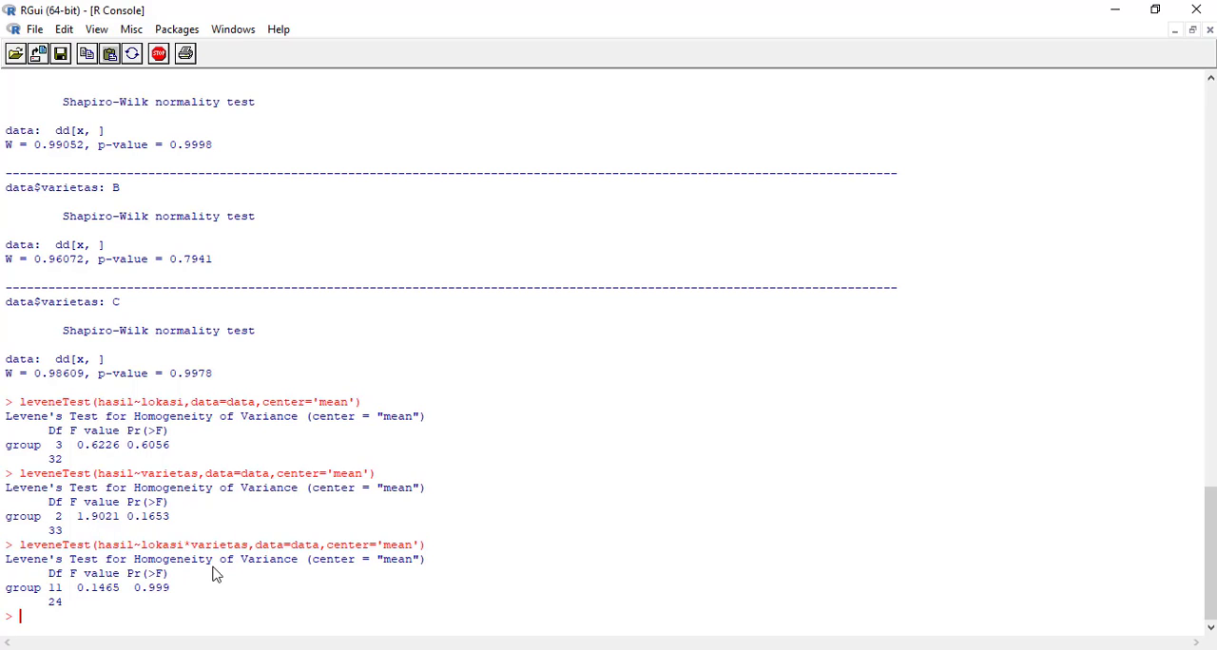
# Fit the linear model hasil~lokasi*varietas with lm, using data=data, and store it as uji_anava2inter.
pyautogui.write('uji_anava2inter=lm(')
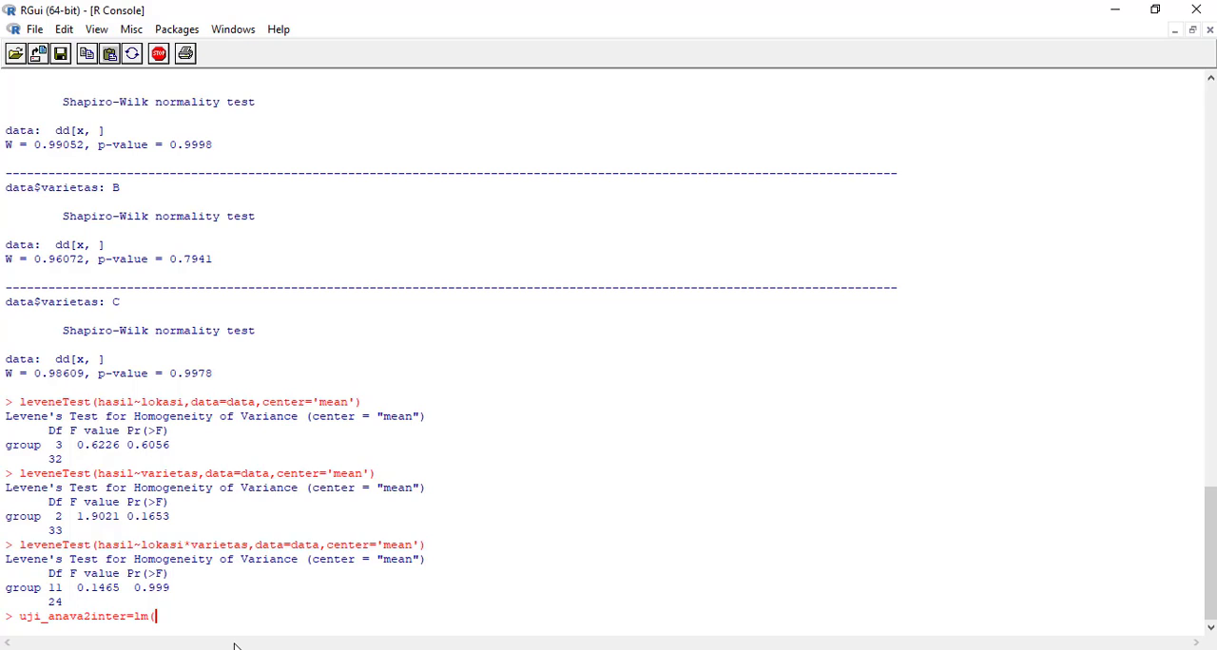
pyautogui.write('hasil~lokasi*varietas')
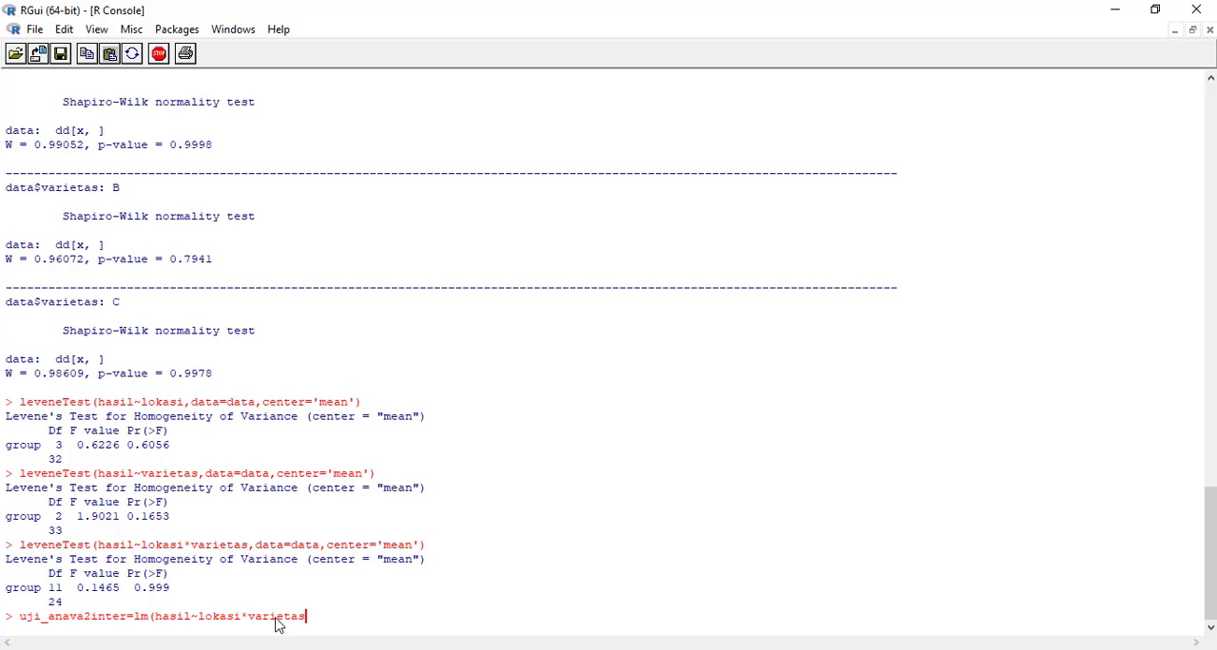
pyautogui.write(',data=data)')
pyautogui.press('Return')
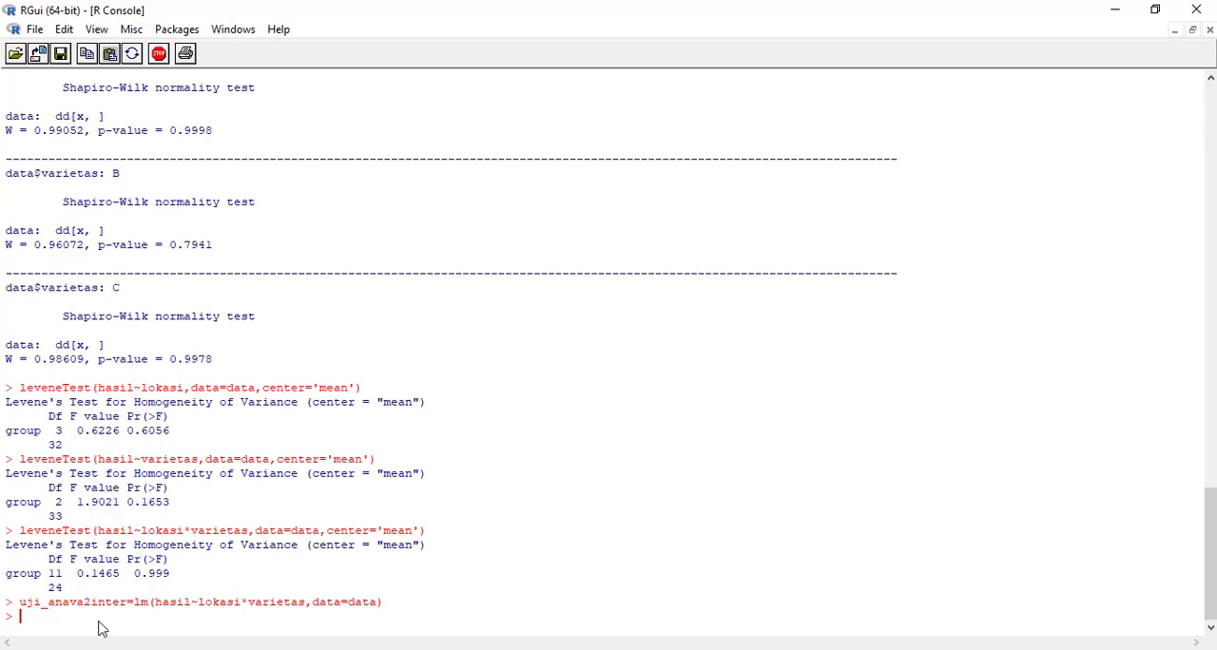
# Produce the two-way ANOVA table with interaction by running anova on uji_anava2inter.
pyautogui.write('anova(i')
pyautogui.press('BackSpace')
pyautogui.write('uji_anava@')
pyautogui.press('BackSpace')
pyautogui.write('2inter)')
pyautogui.press('Return')
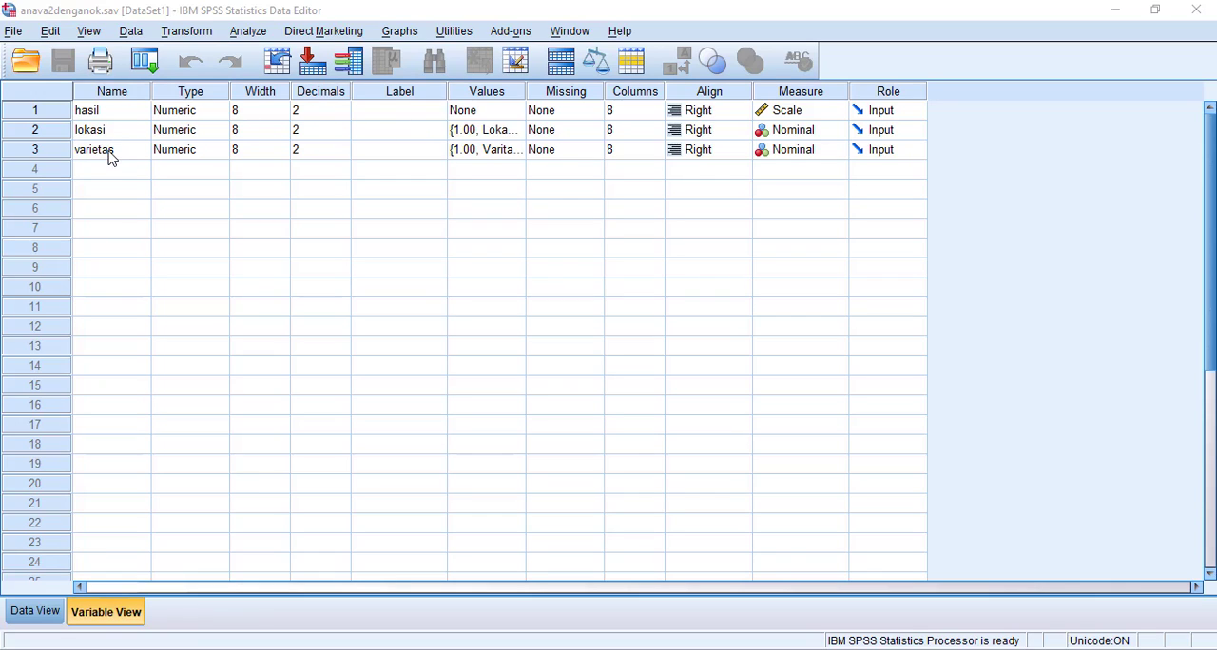
# Examine the value labels defined for the lokasi and varietas variables.
pyautogui.doubleClick(518, 132)
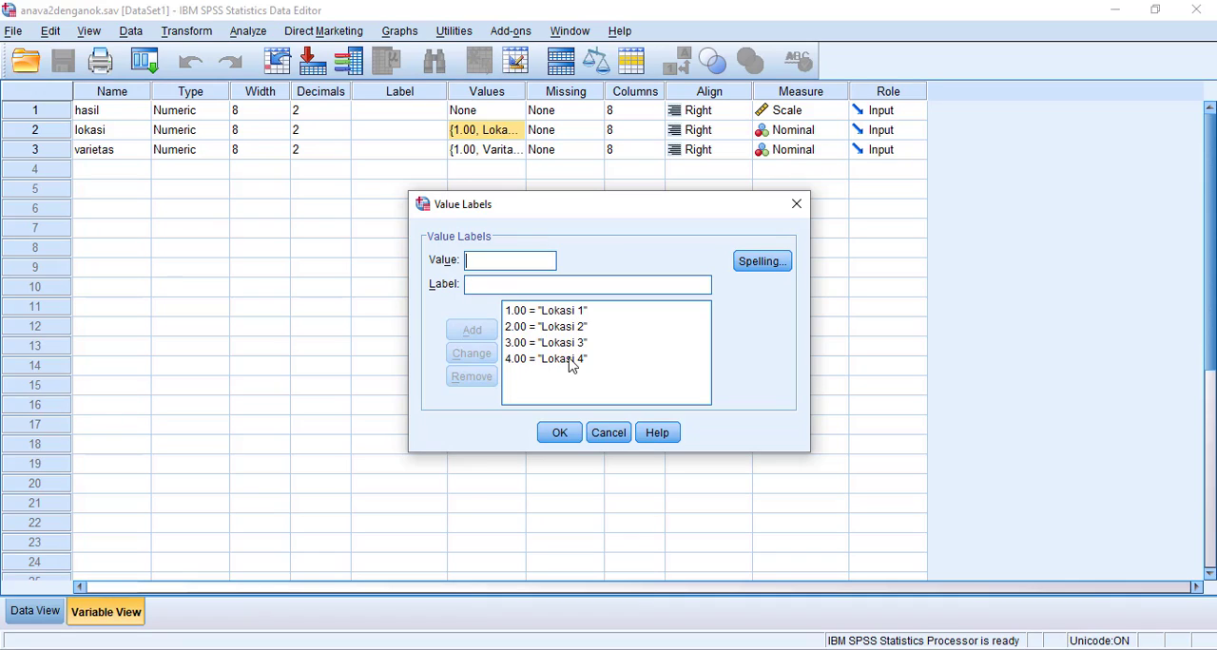
pyautogui.click(560, 443)
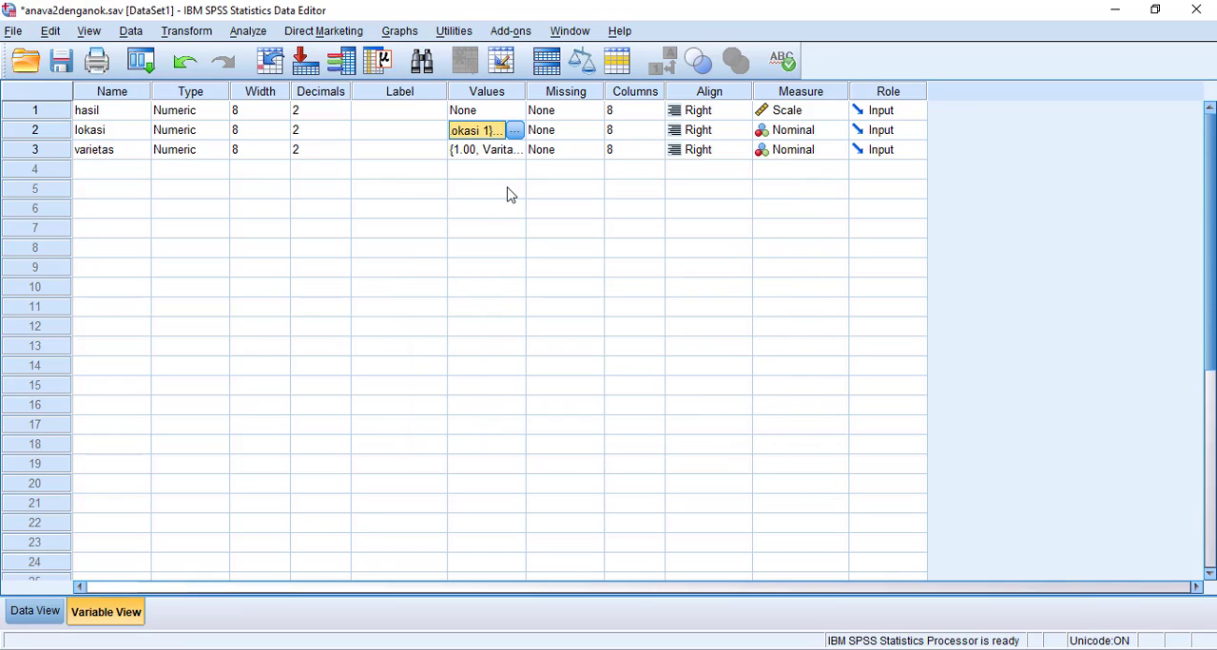
pyautogui.doubleClick(518, 154)
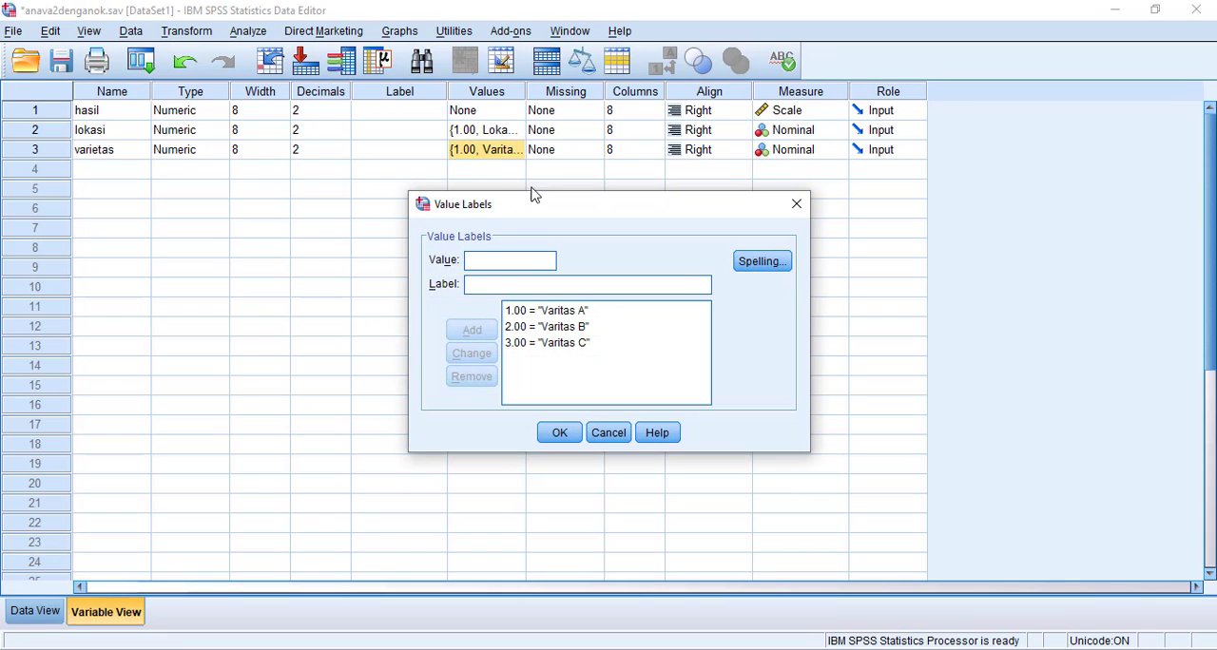
pyautogui.write('1Va')
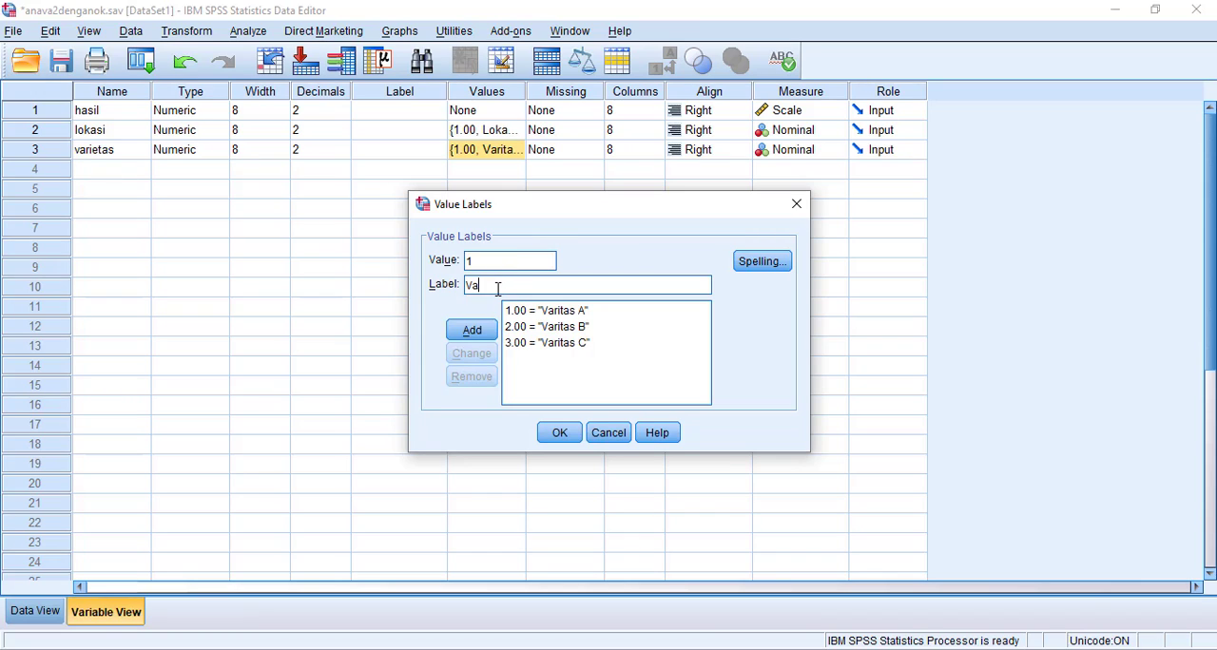
pyautogui.write('ri')
pyautogui.press('BackSpace')
pyautogui.press('BackSpace')
pyautogui.press('BackSpace')
pyautogui.press('BackSpace')
pyautogui.click(501, 260)
pyautogui.press('BackSpace')
pyautogui.click(570, 433)
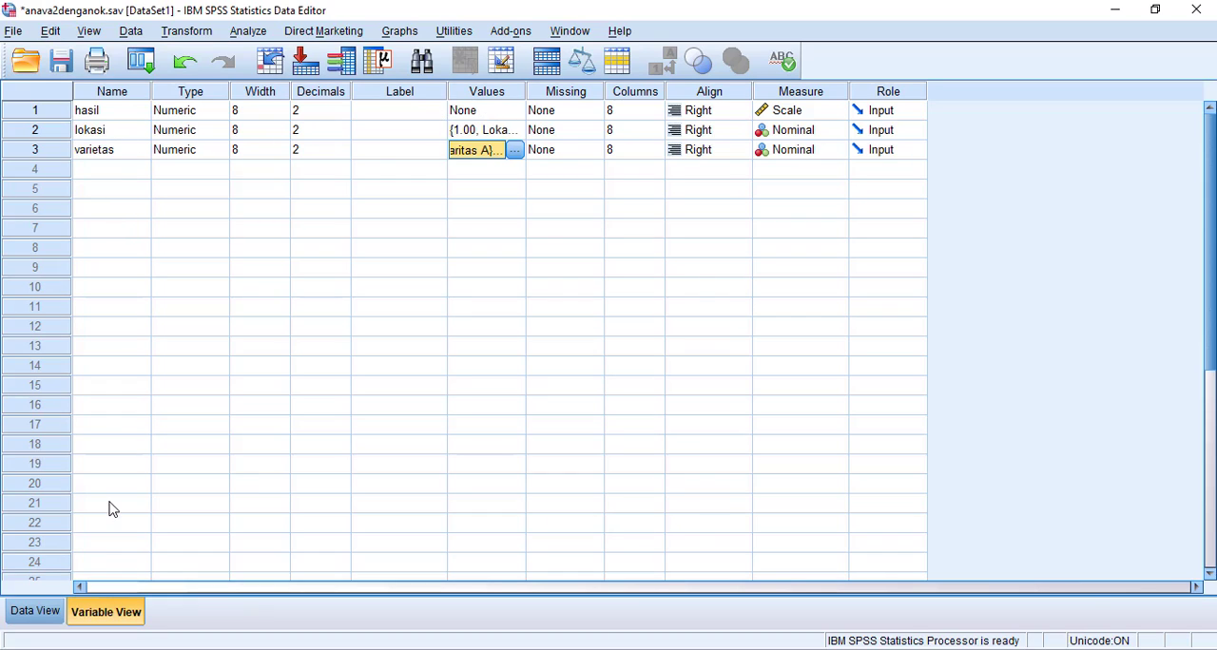
# Set up an Explore analysis on the data set with hasil as the dependent variable and lokasi and varietas as factors.
pyautogui.click(39, 621)
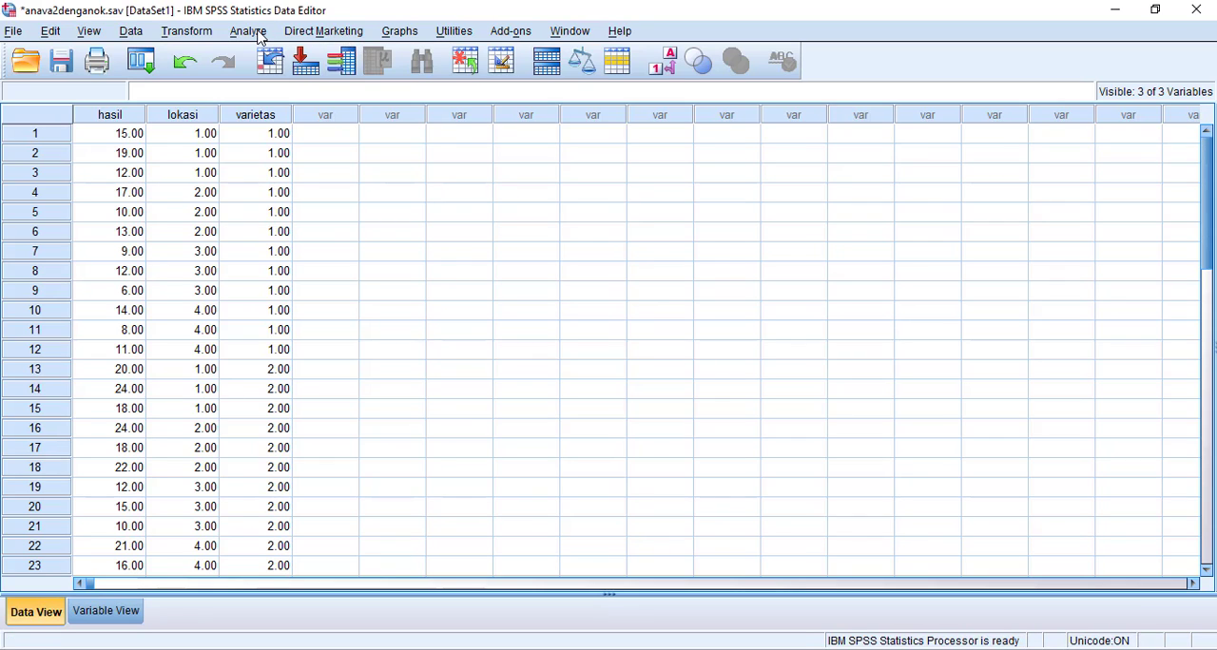
pyautogui.click(264, 32)
pyautogui.moveTo(269, 77)
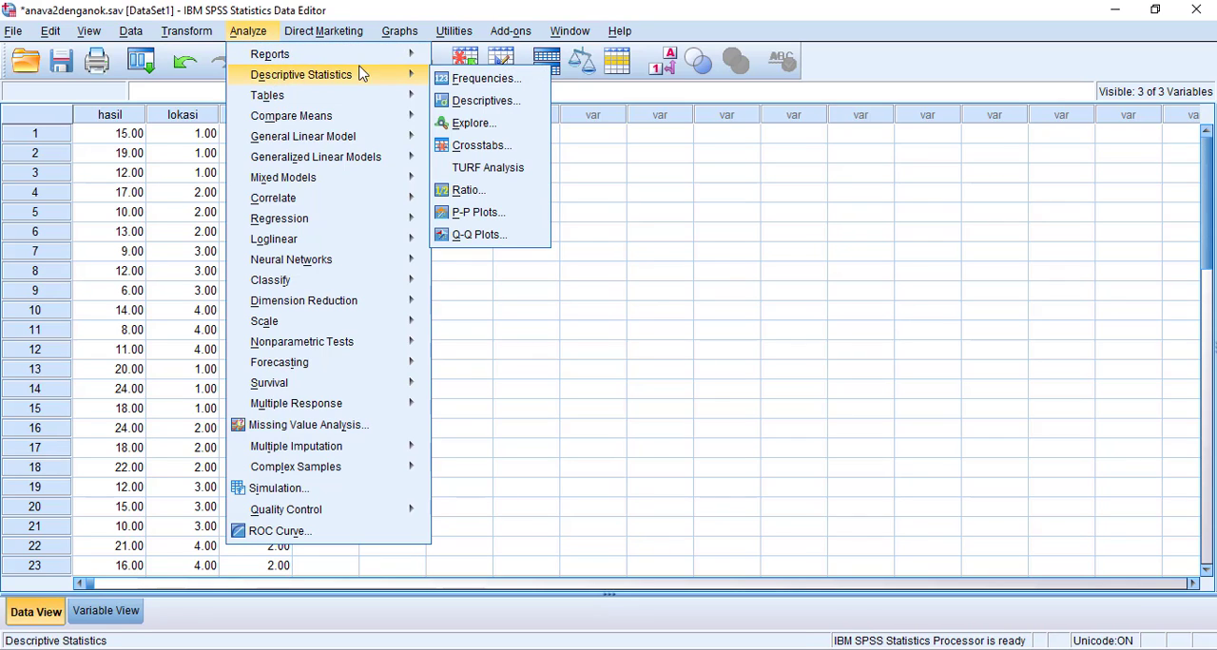
pyautogui.click(490, 131)
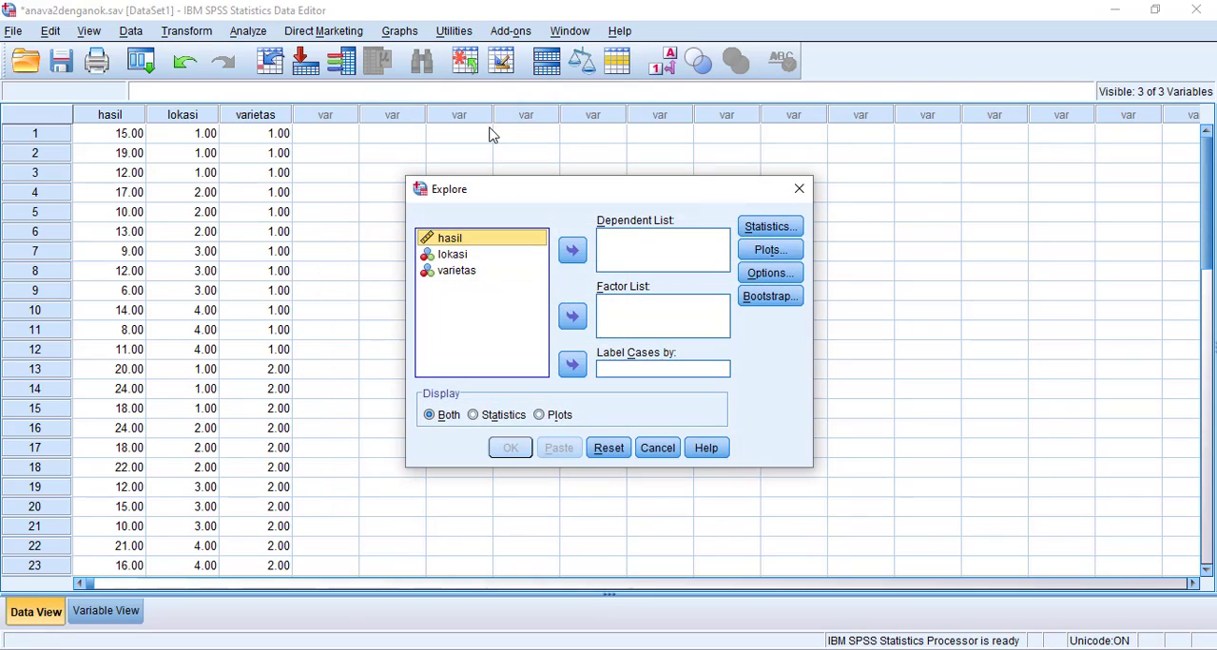
pyautogui.click(573, 249)
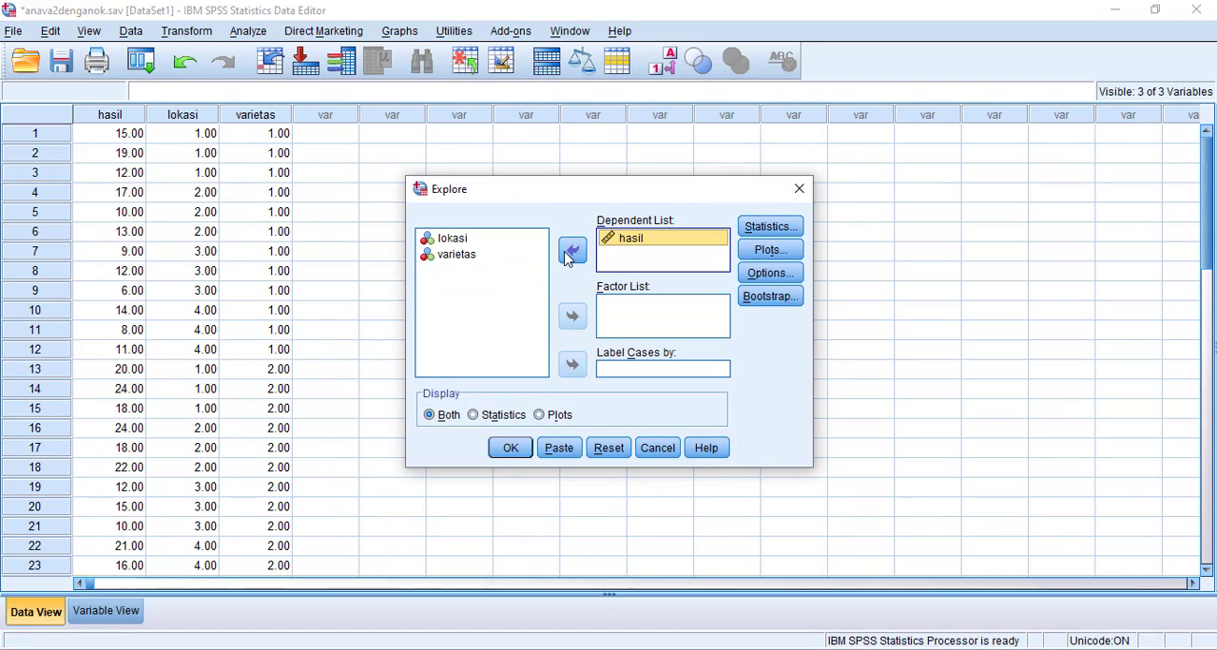
pyautogui.click(444, 241)
pyautogui.keyDown('shift'); pyautogui.click(441, 257); pyautogui.keyUp('shift')
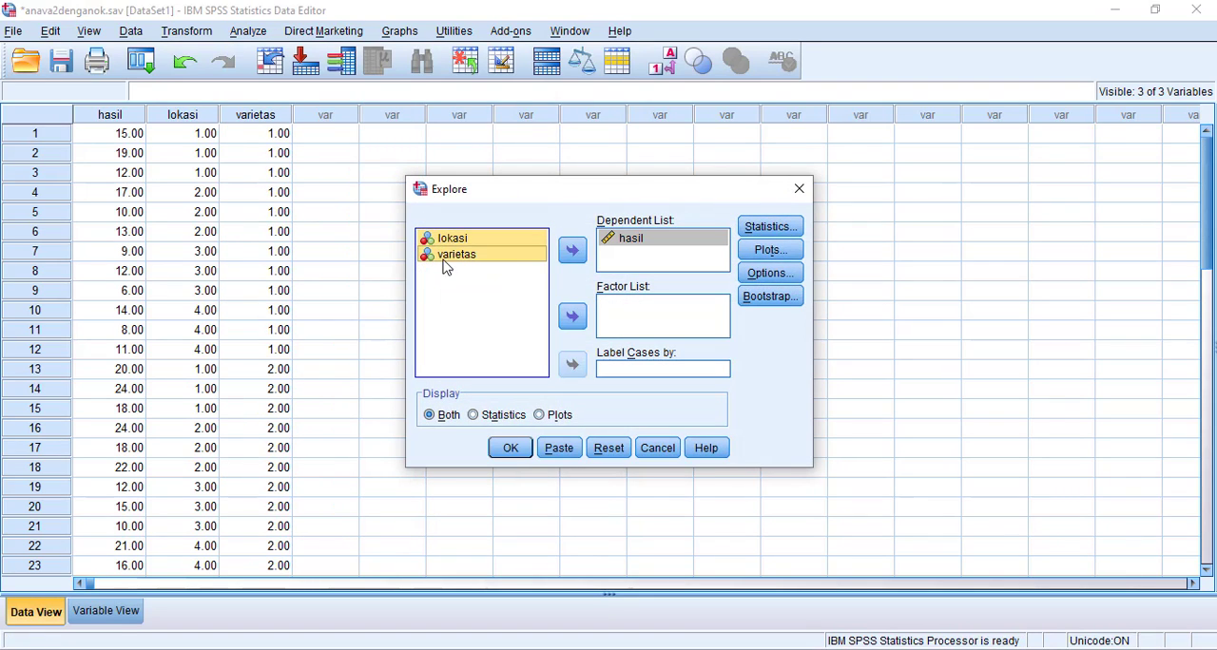
pyautogui.click(573, 318)
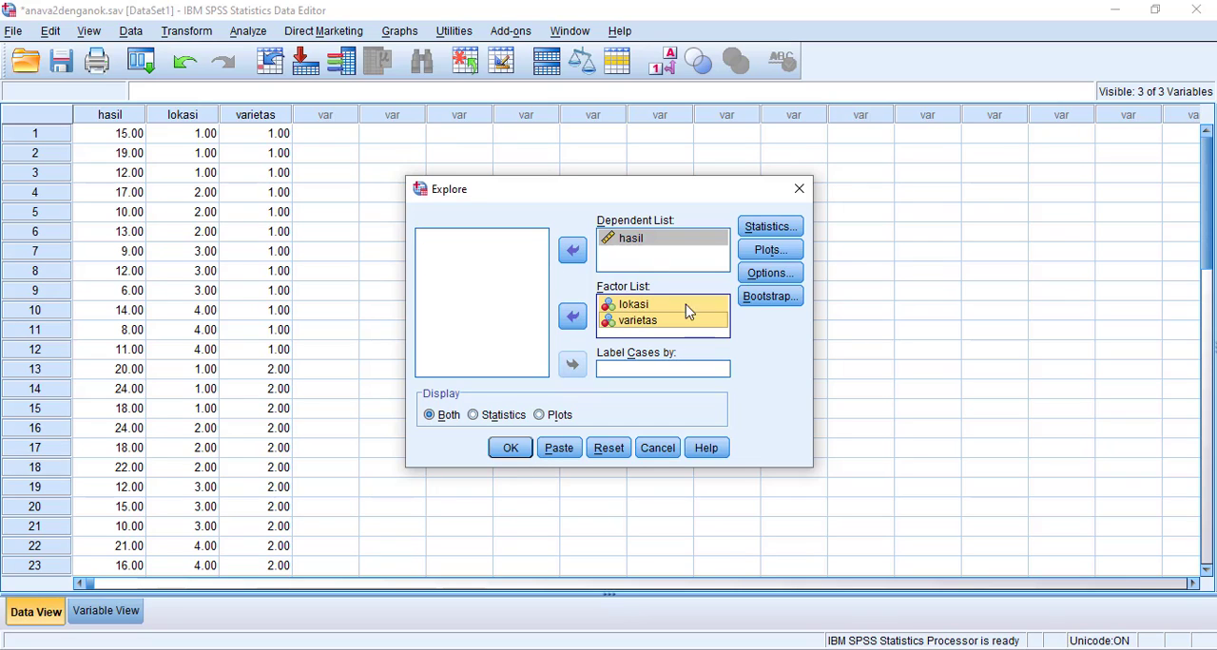
# Enable normality plots with tests for the Explore analysis and run it.
pyautogui.click(772, 251)
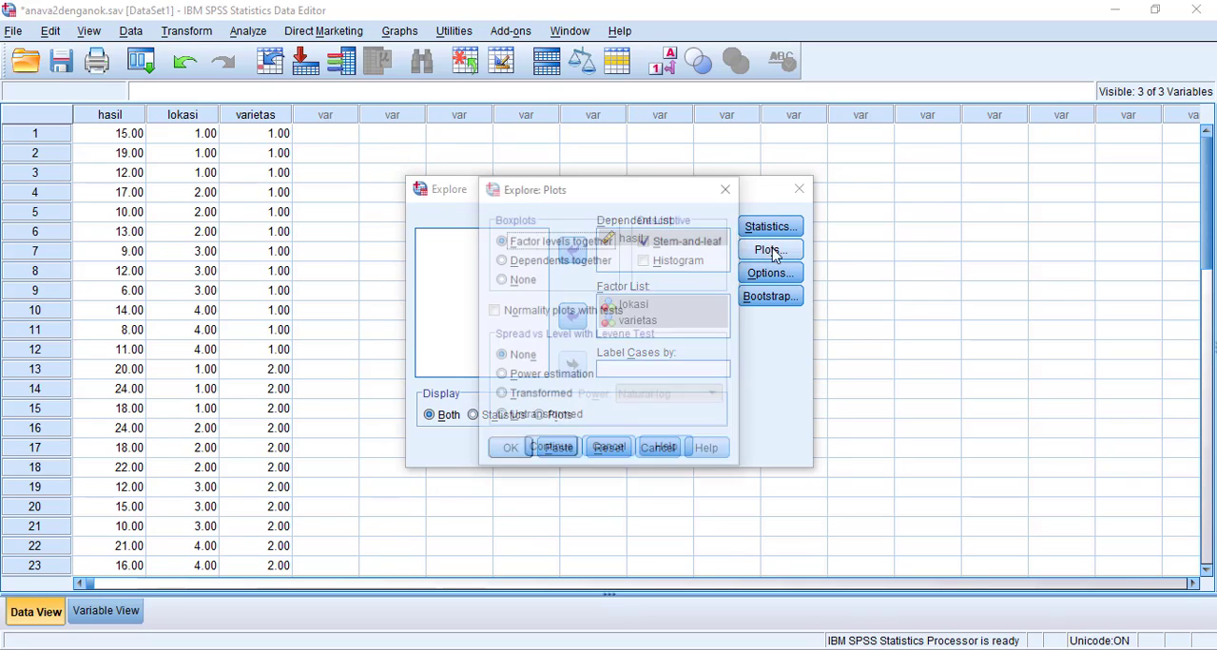
pyautogui.click(493, 311)
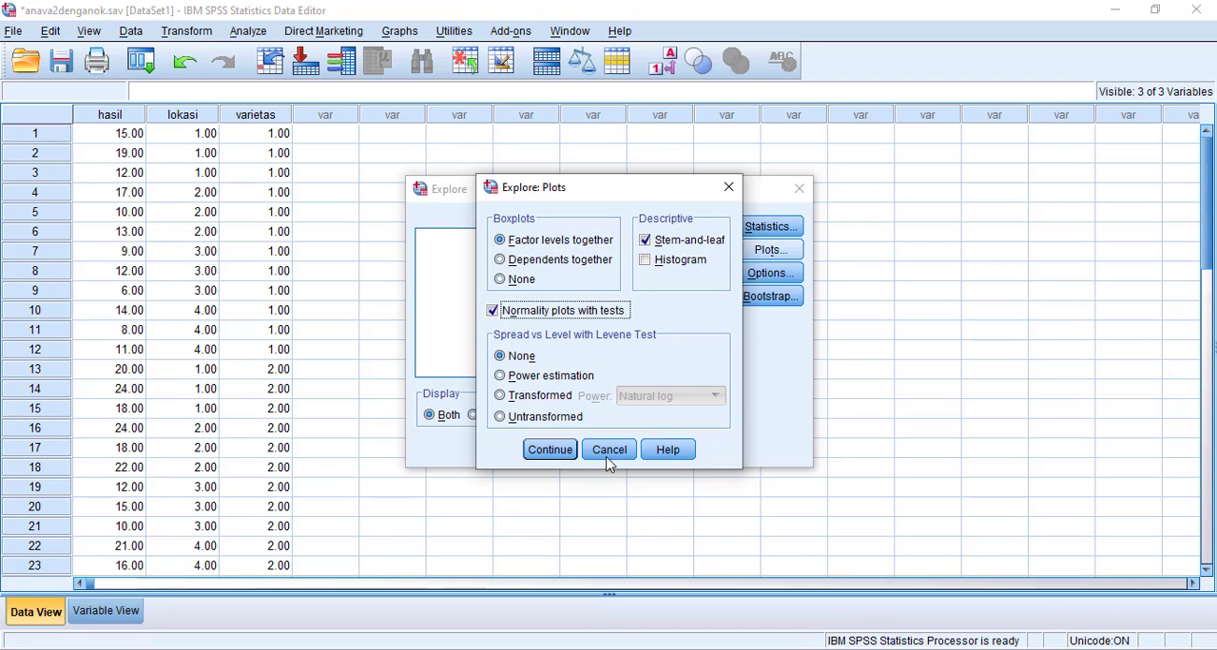
pyautogui.click(563, 452)
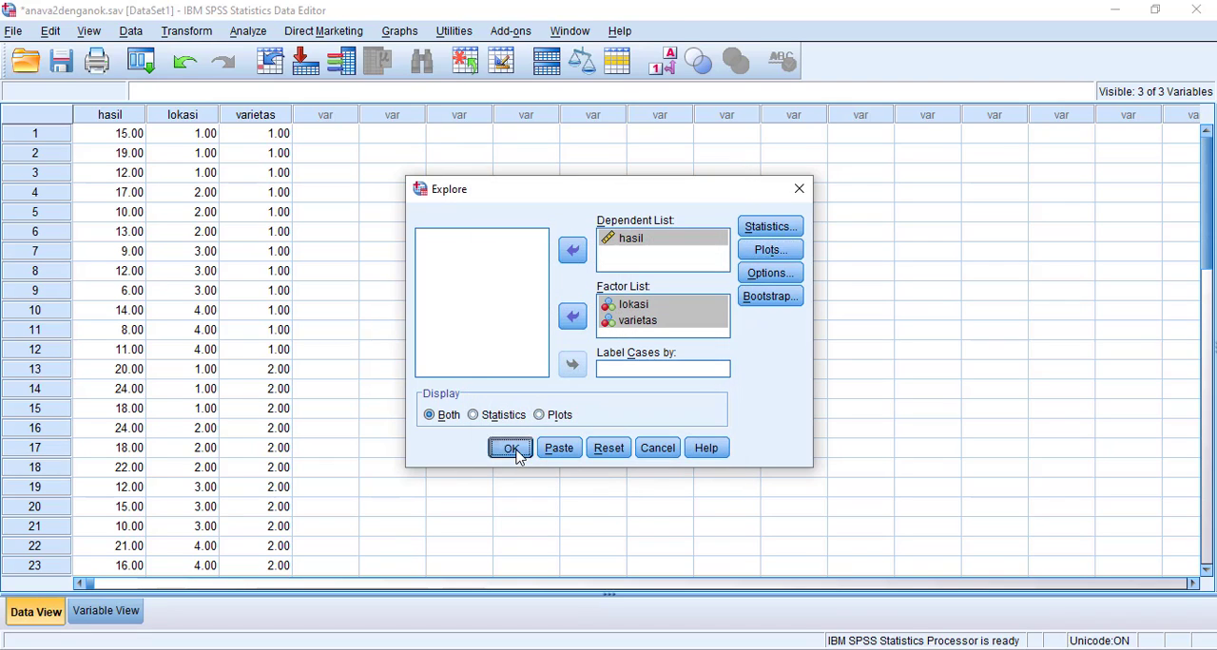
pyautogui.click(510, 448)
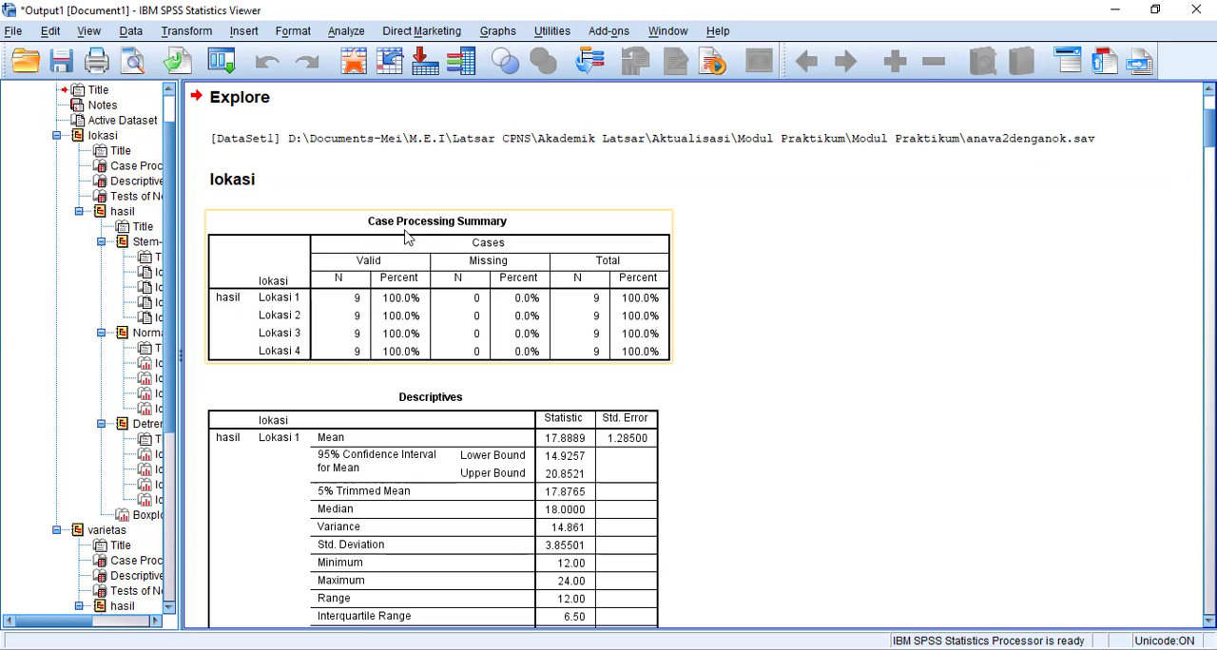
# Examine the Descriptives and Tests of Normality tables of hasil for lokasi and varietas in the output.
pyautogui.scroll(-5, 410, 306)
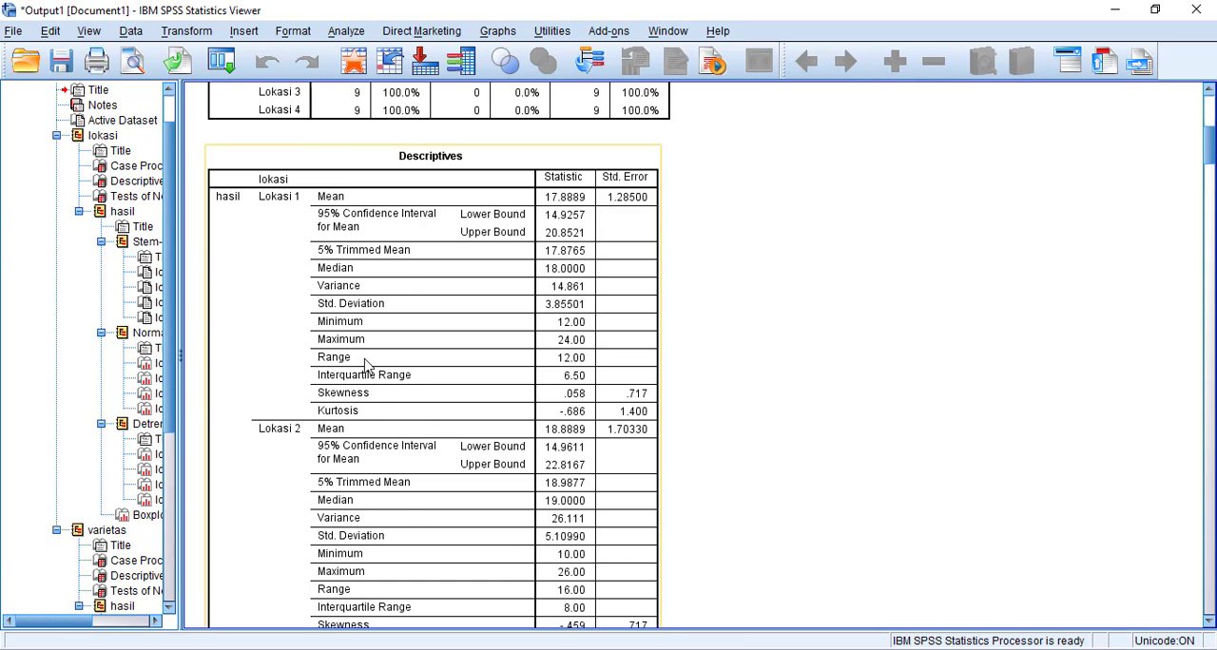
pyautogui.scroll(-10, 369, 365)
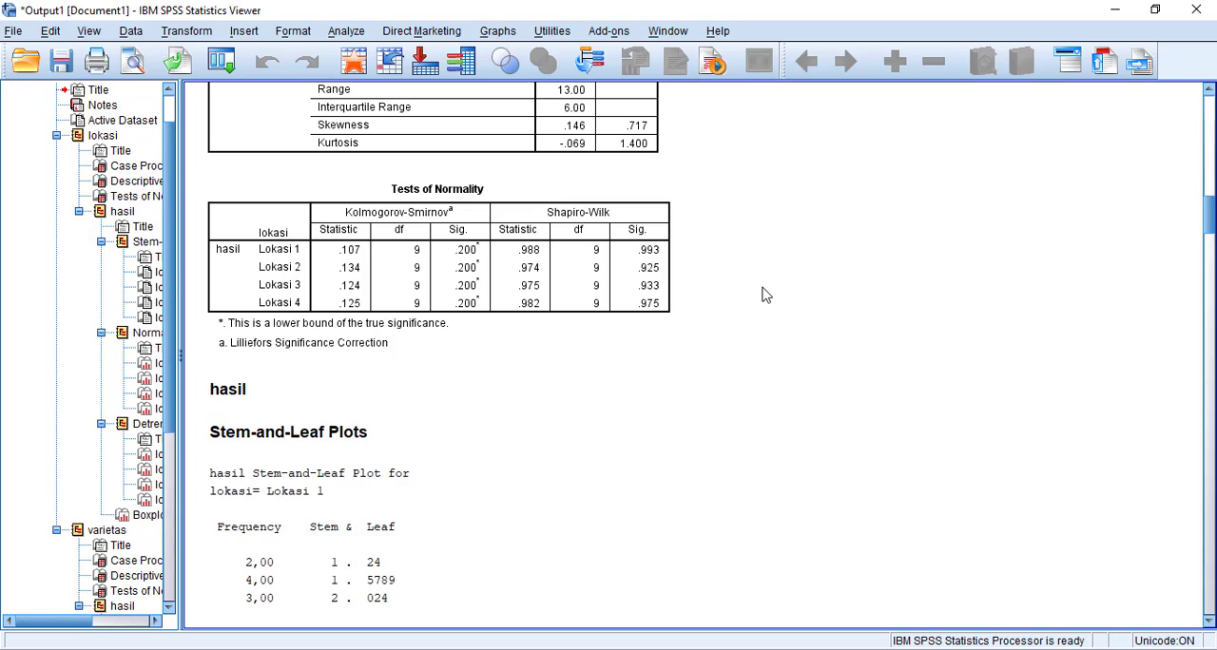
pyautogui.scroll(-3, 754, 332)
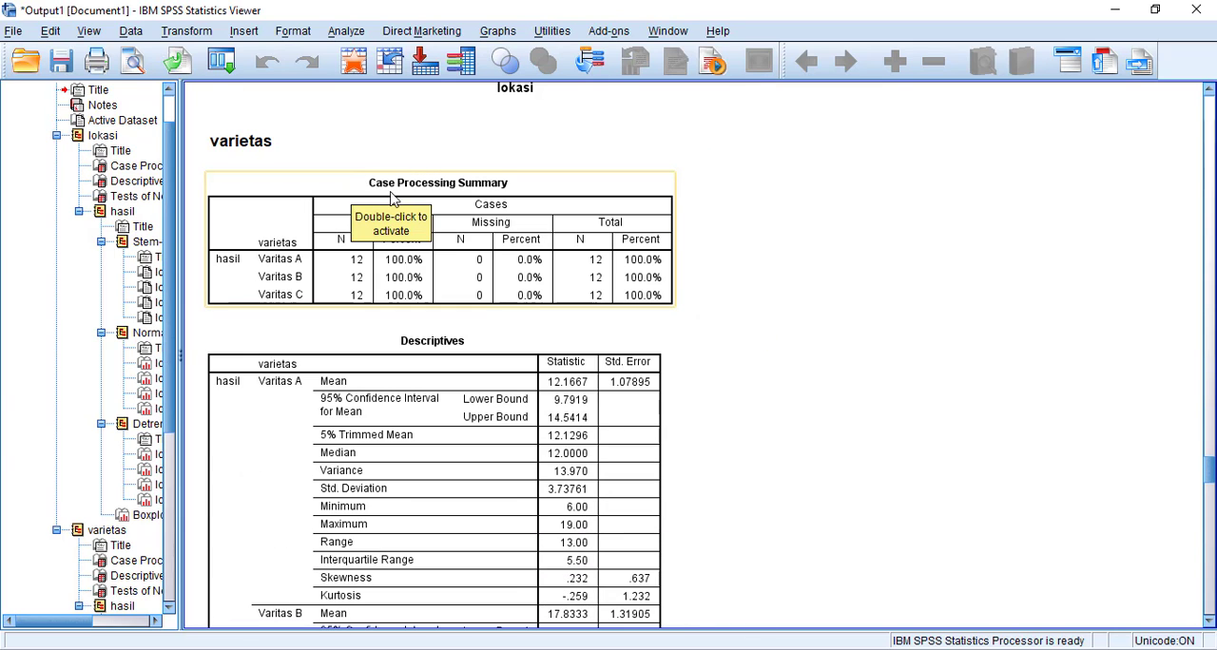
pyautogui.scroll(-3, 634, 272)
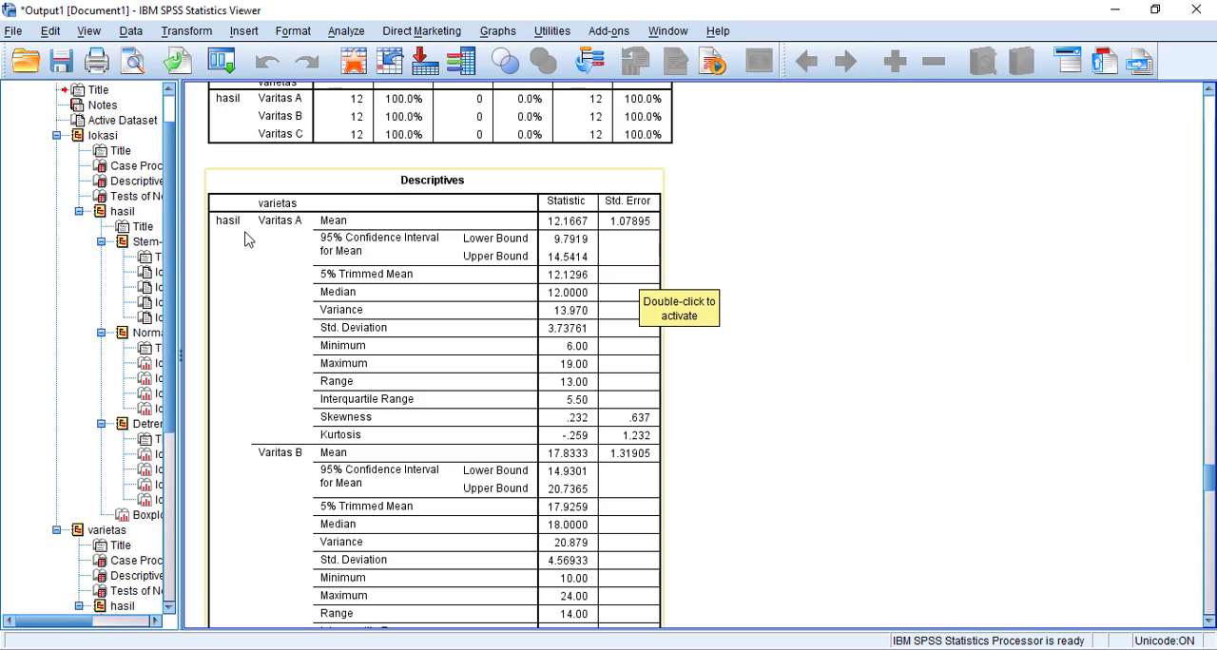
pyautogui.scroll(-10, 380, 418)
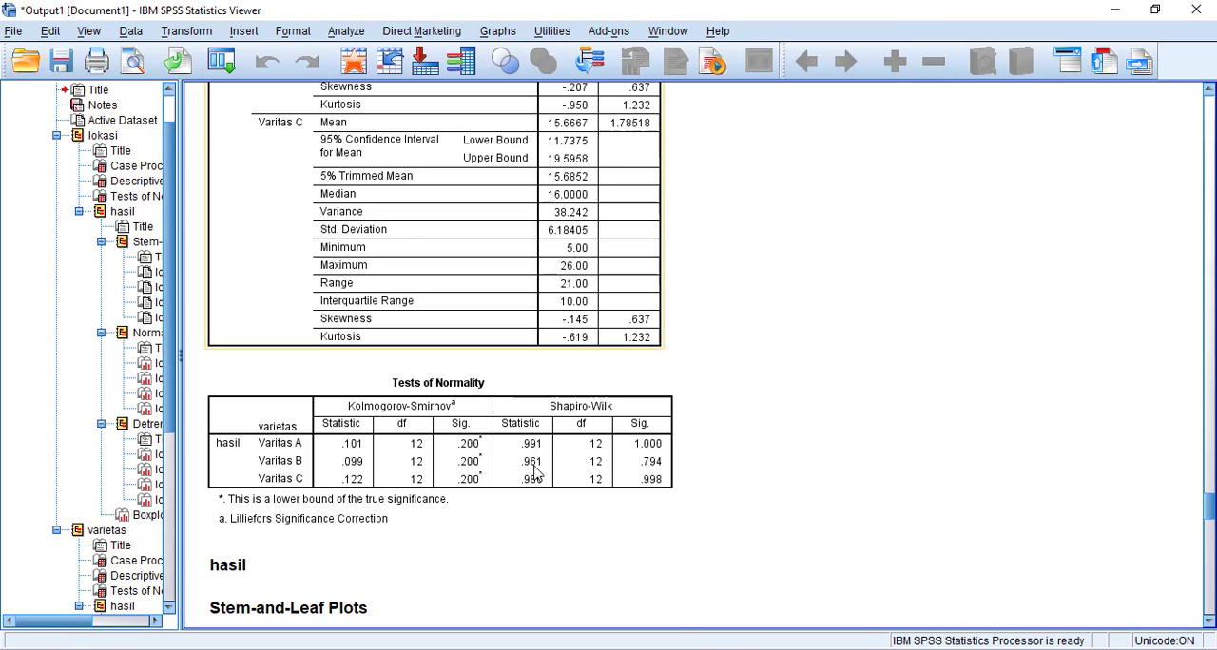
# Set up a One-Way ANOVA on the data set with hasil as the dependent variable and lokasi as the factor.
pyautogui.click(876, 649)
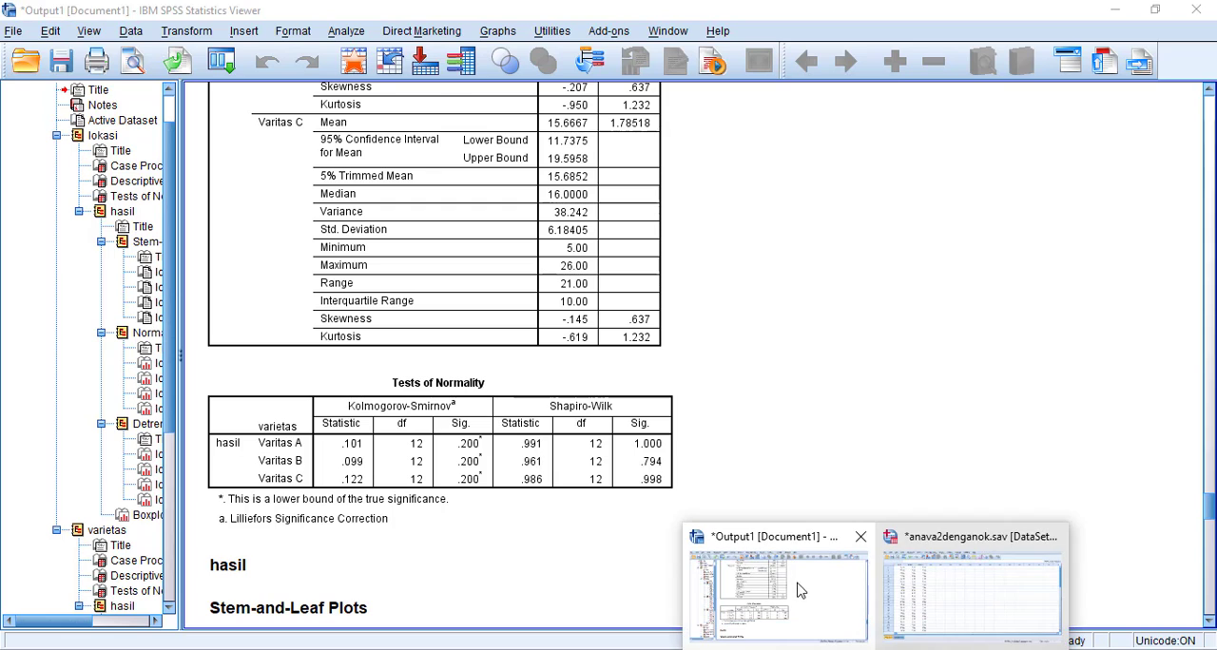
pyautogui.click(946, 597)
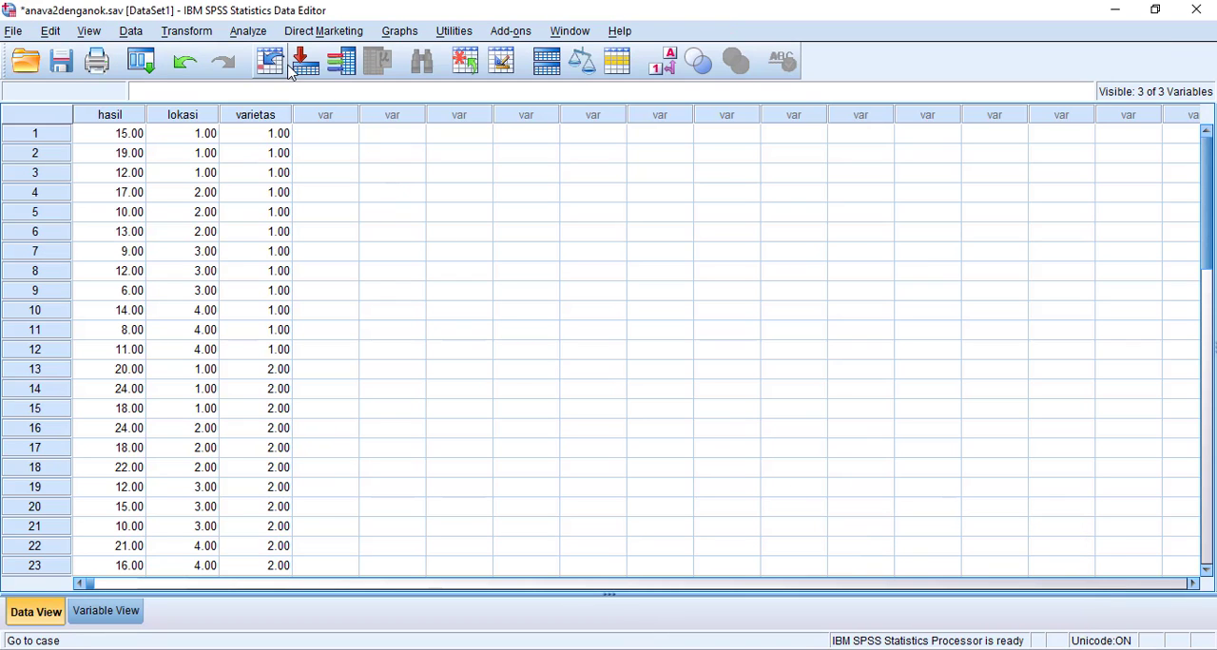
pyautogui.click(264, 34)
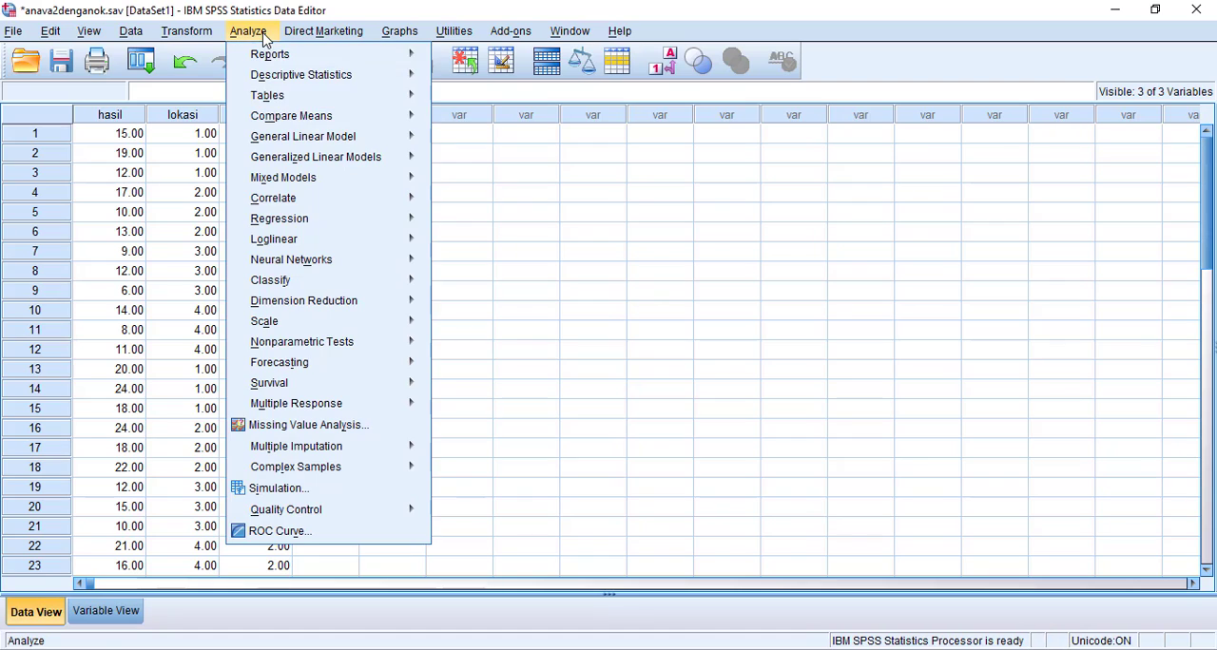
pyautogui.moveTo(273, 122)
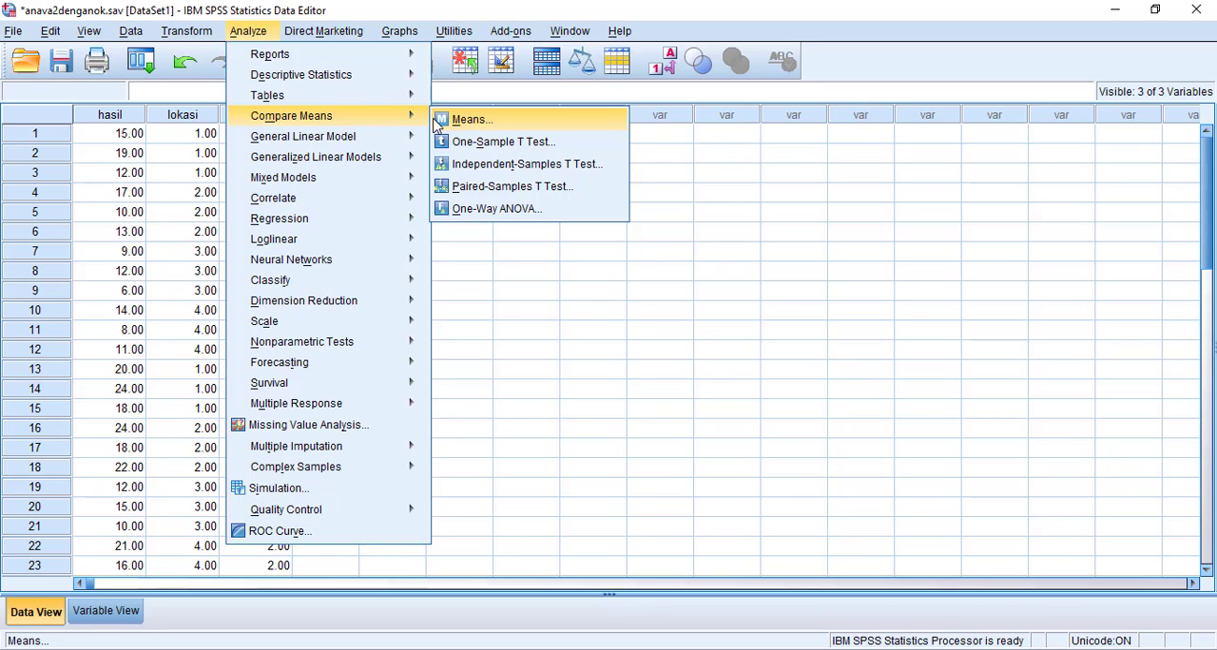
pyautogui.click(493, 209)
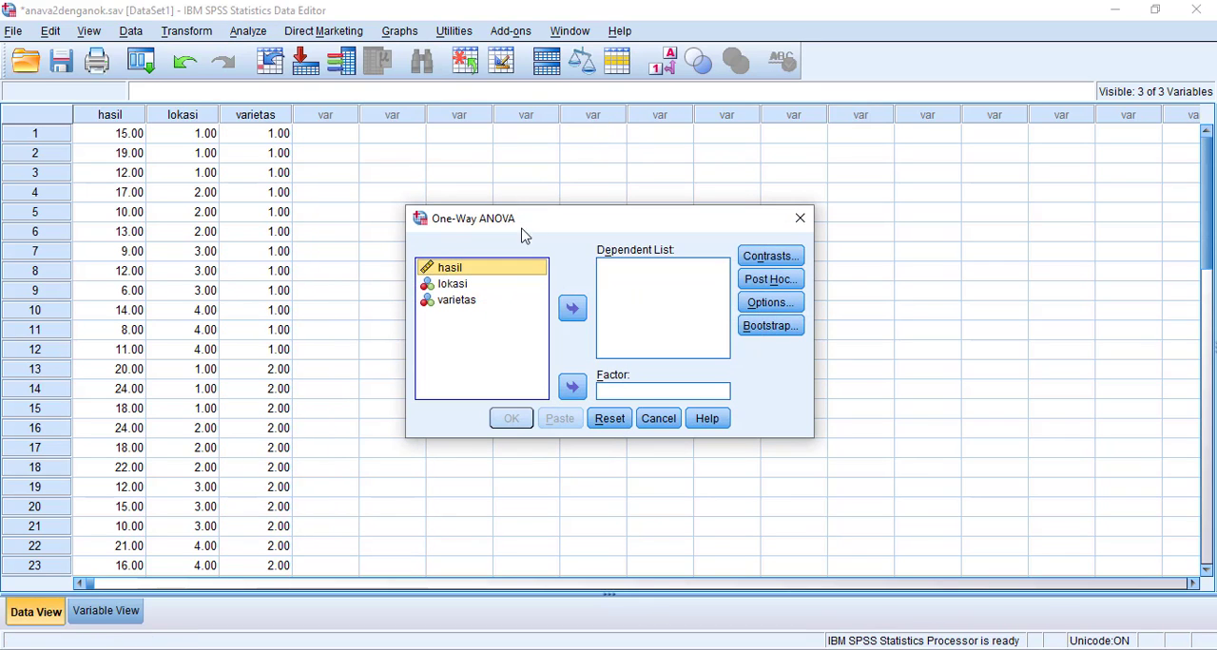
pyautogui.click(453, 268)
pyautogui.click(571, 386)
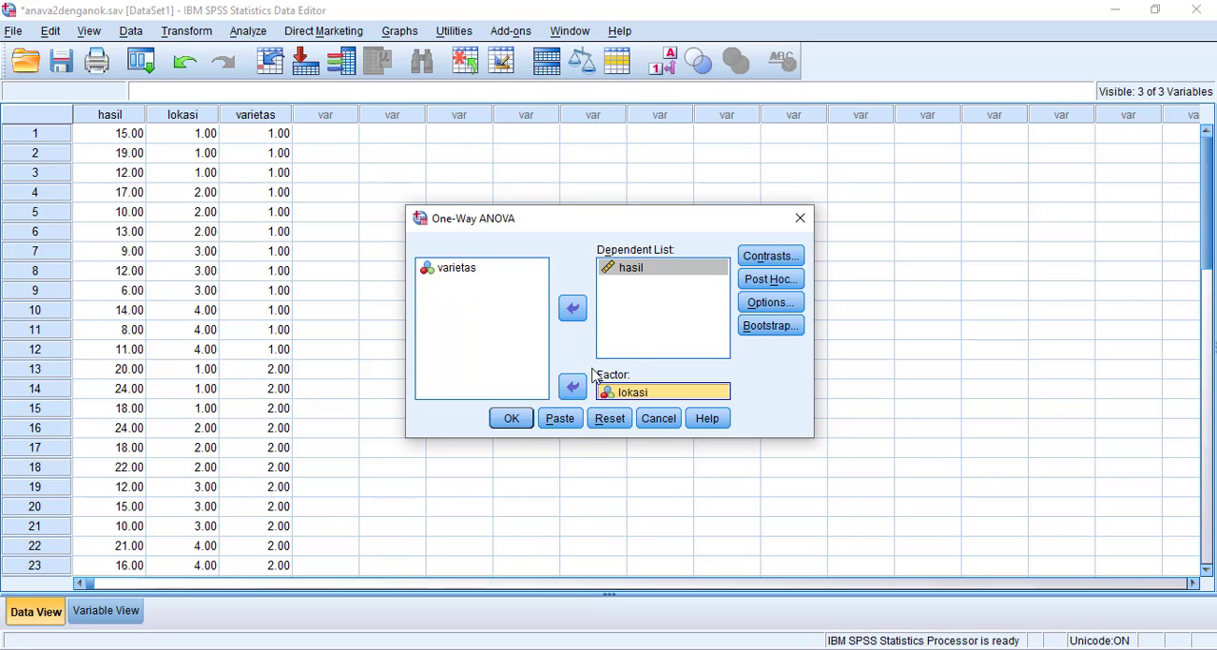
# Enable the homogeneity of variance test for the One-Way ANOVA by lokasi, run it and select the resulting homogeneity table.
pyautogui.click(780, 305)
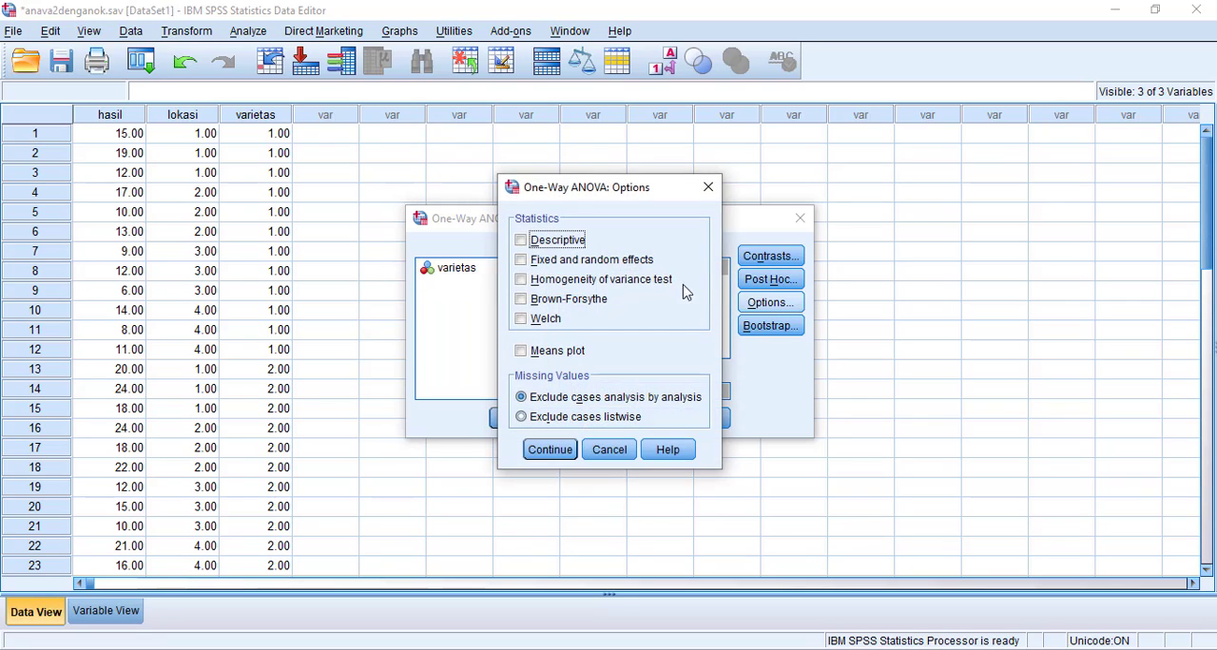
pyautogui.click(556, 281)
pyautogui.click(545, 450)
pyautogui.click(517, 425)
pyautogui.scroll(-5, 666, 309)
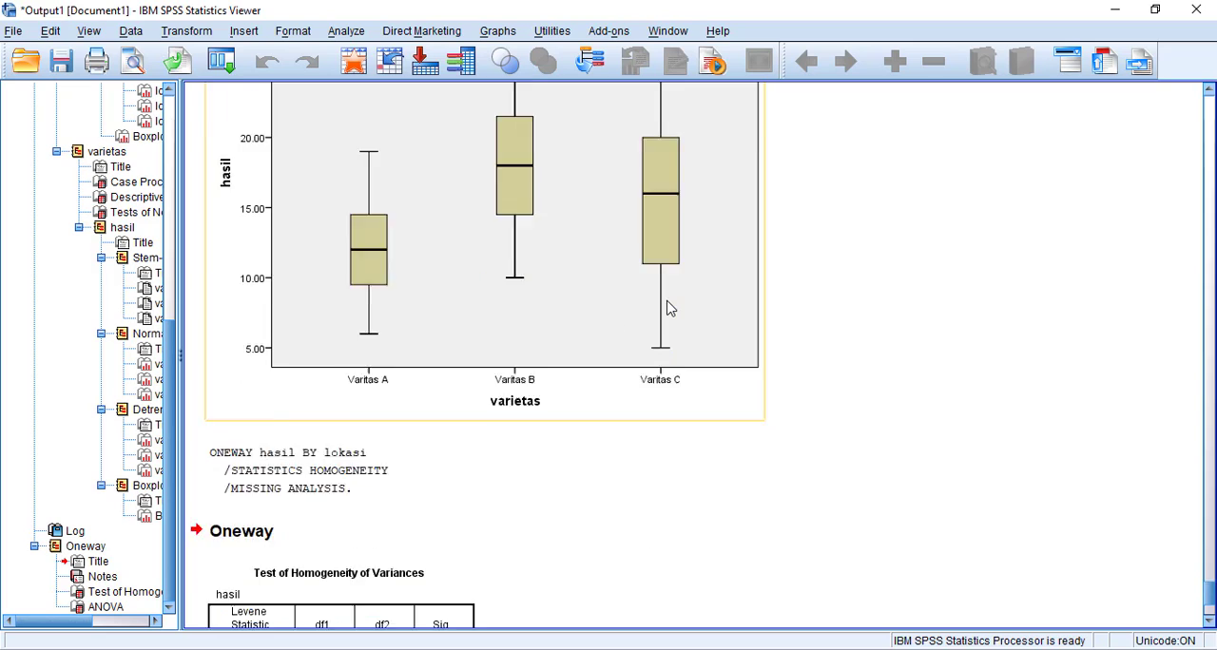
pyautogui.click(334, 378)
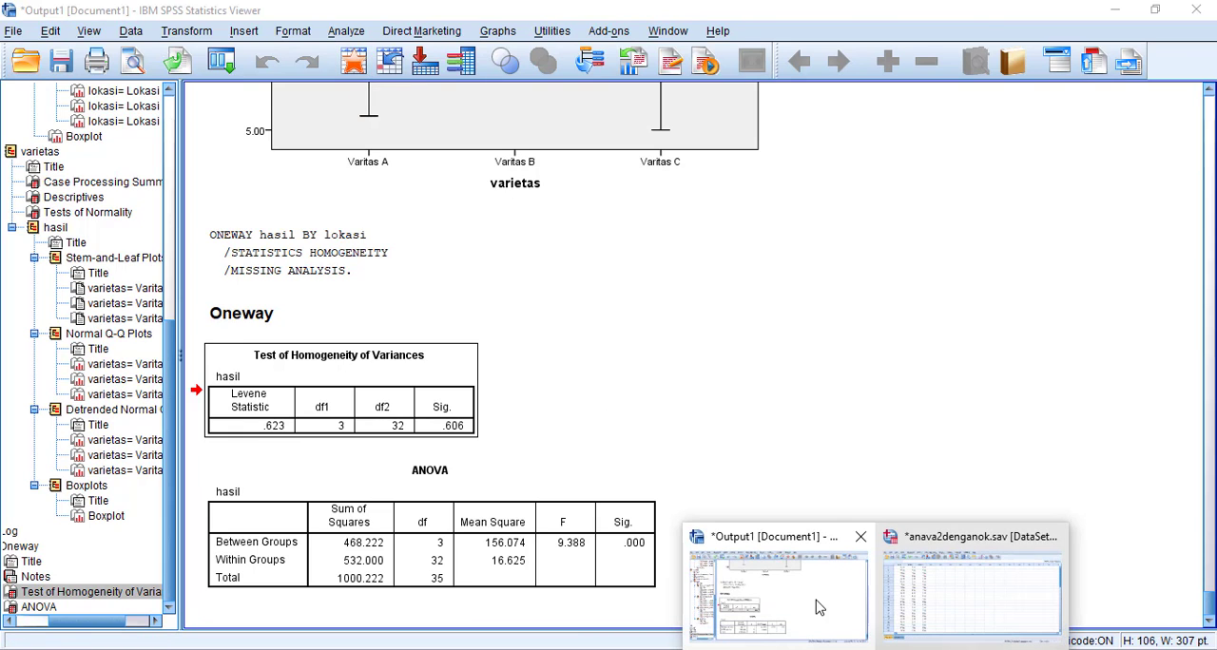
# Return to the data set and replace lokasi with varietas as the One-Way ANOVA factor for hasil.
pyautogui.click(932, 594)
pyautogui.click(253, 33)
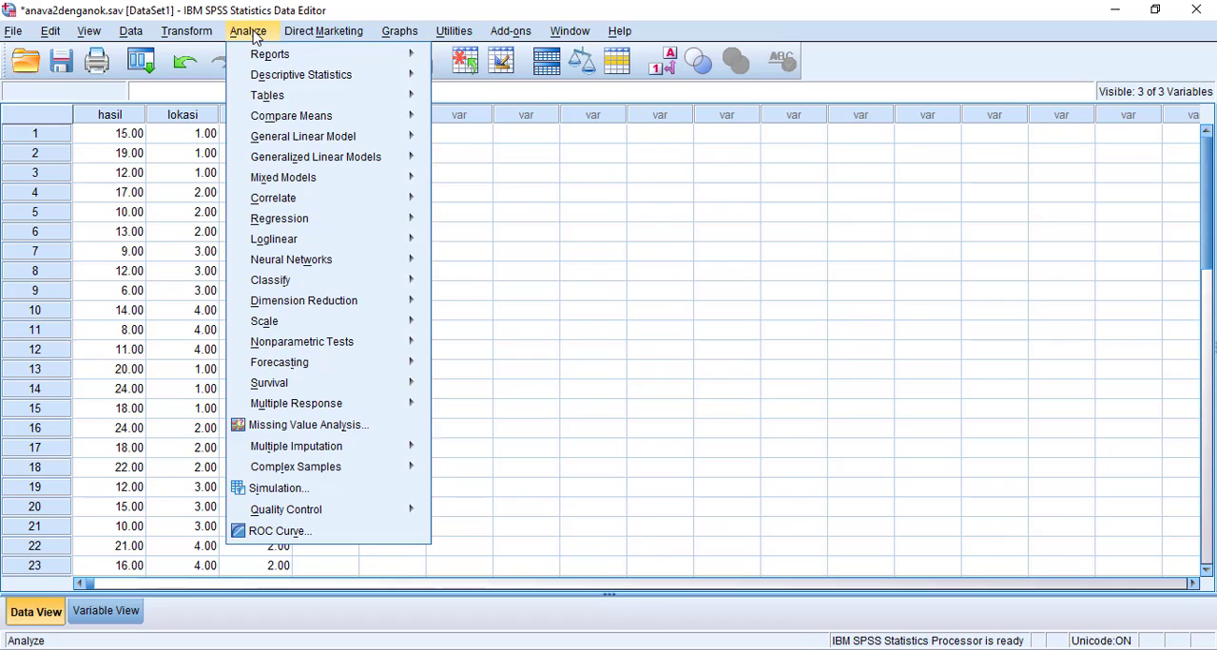
pyautogui.moveTo(262, 104)
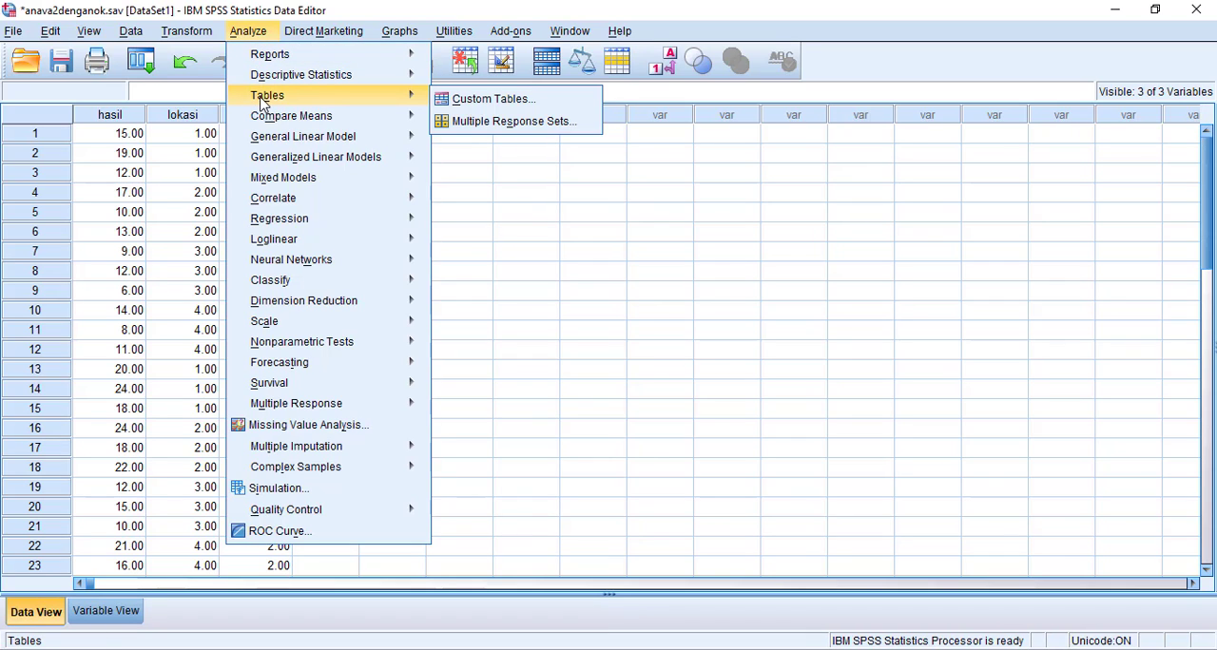
pyautogui.moveTo(342, 119)
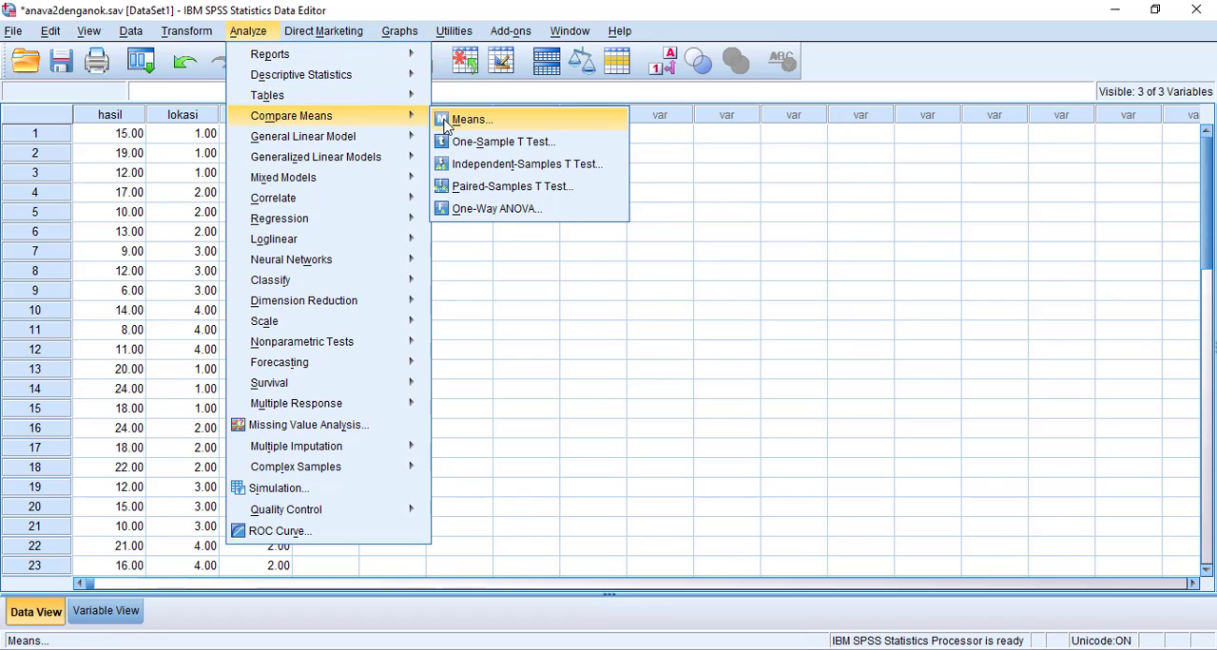
pyautogui.click(485, 209)
pyautogui.click(626, 396)
pyautogui.click(571, 387)
pyautogui.click(458, 284)
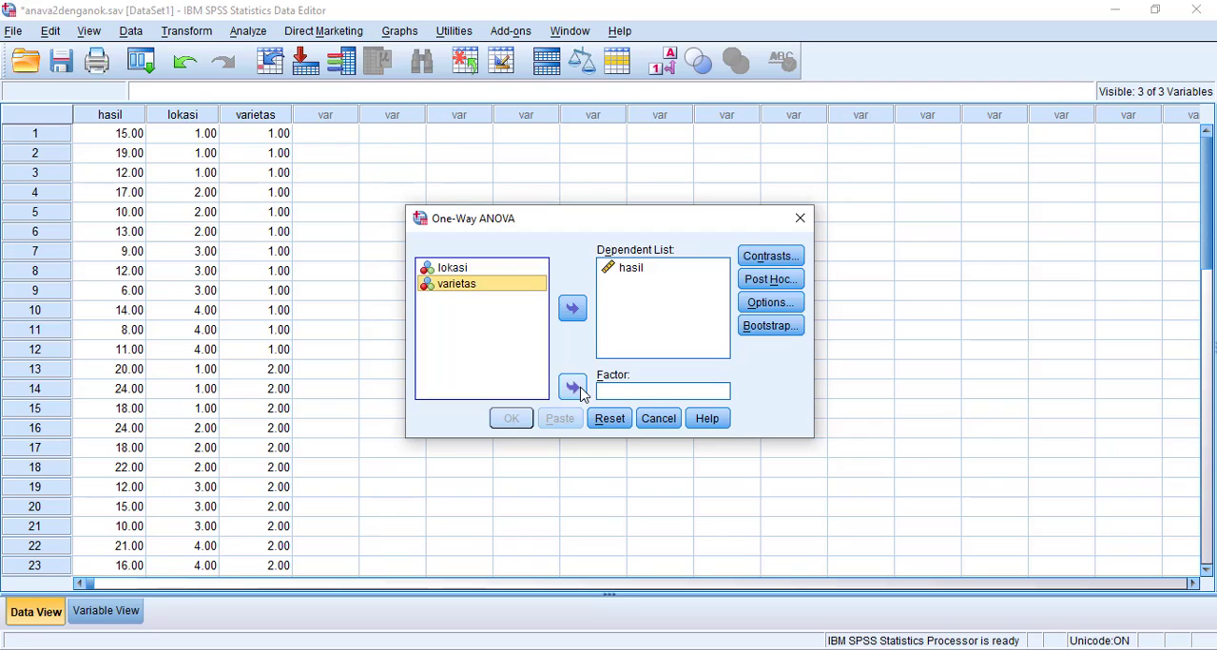
pyautogui.click(571, 387)
# Run the One-Way ANOVA by varietas with the homogeneity of variance test and select its homogeneity table in the output.
pyautogui.click(768, 303)
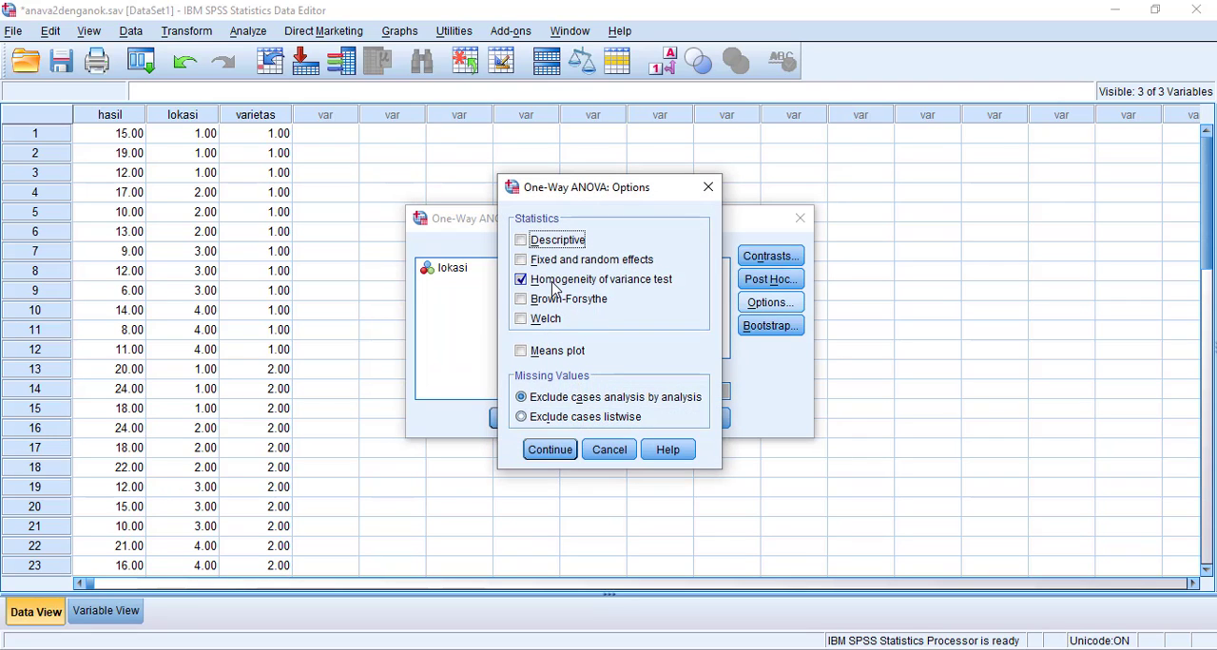
pyautogui.click(559, 452)
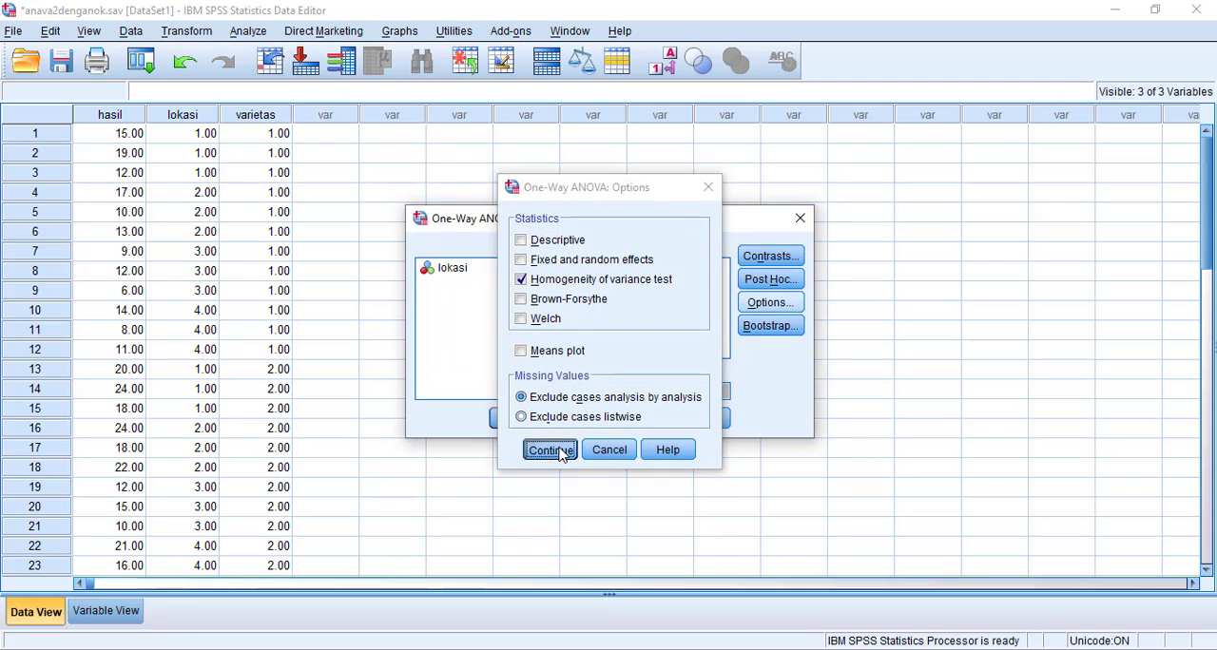
pyautogui.click(511, 419)
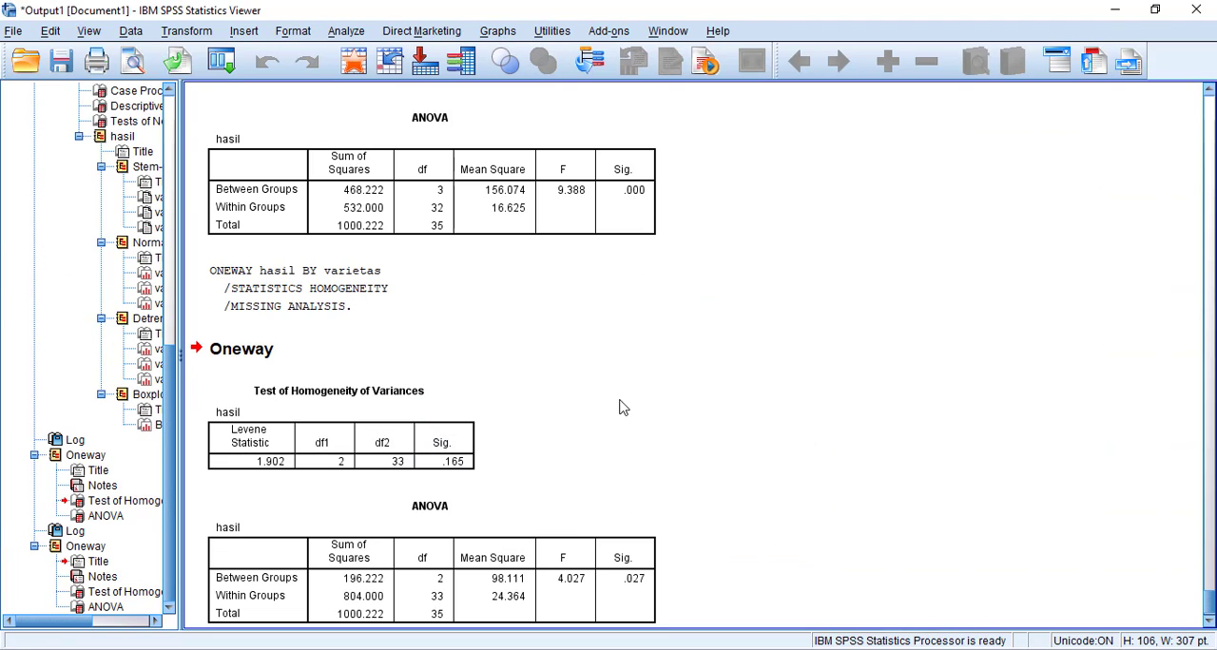
pyautogui.scroll(-1, 722, 377)
pyautogui.click(414, 365)
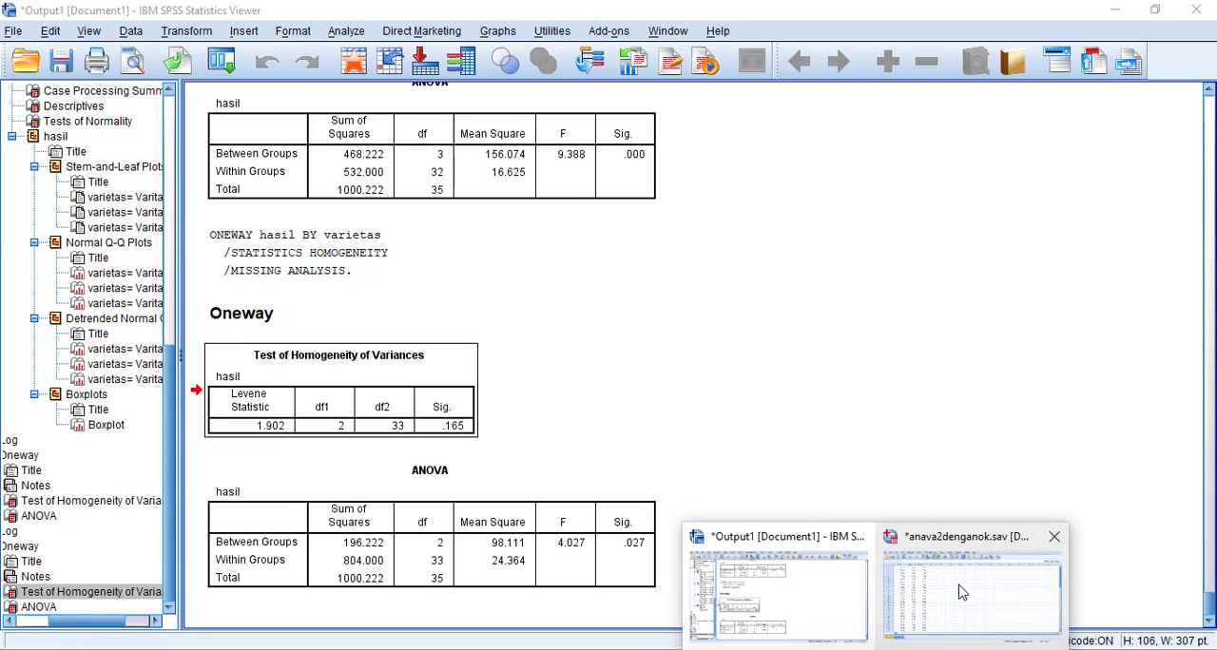
# Set up a Univariate General Linear Model on the data set with hasil as dependent variable and lokasi and varietas as fixed factors.
pyautogui.click(960, 590)
pyautogui.click(249, 33)
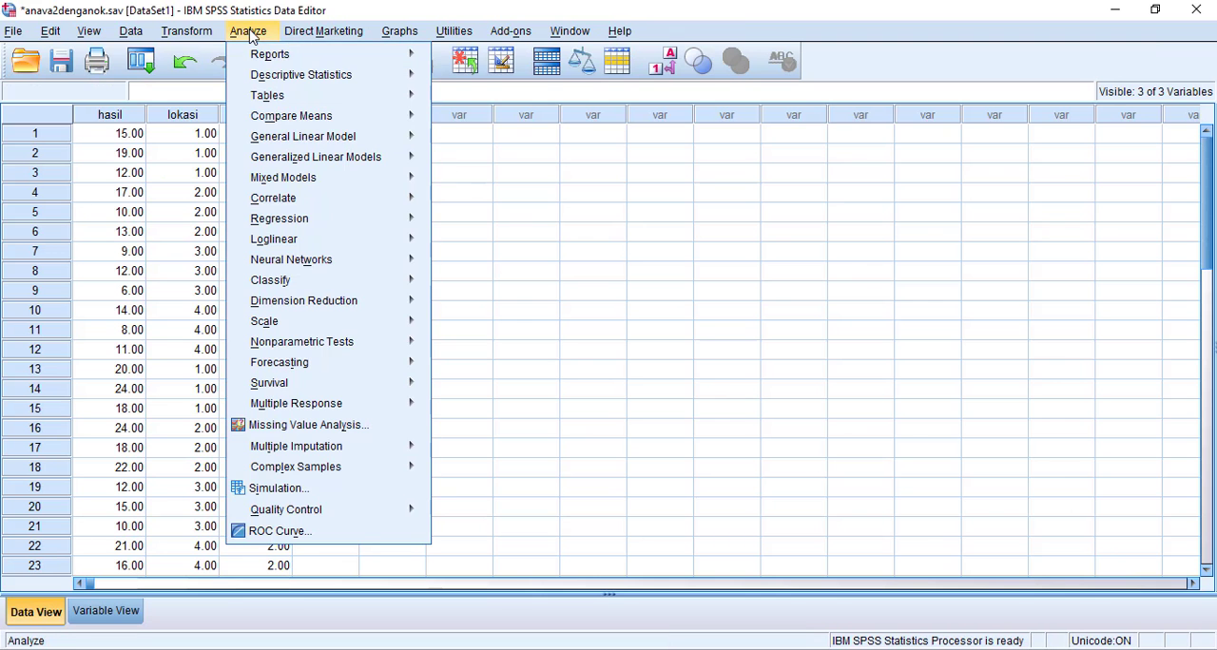
pyautogui.moveTo(262, 141)
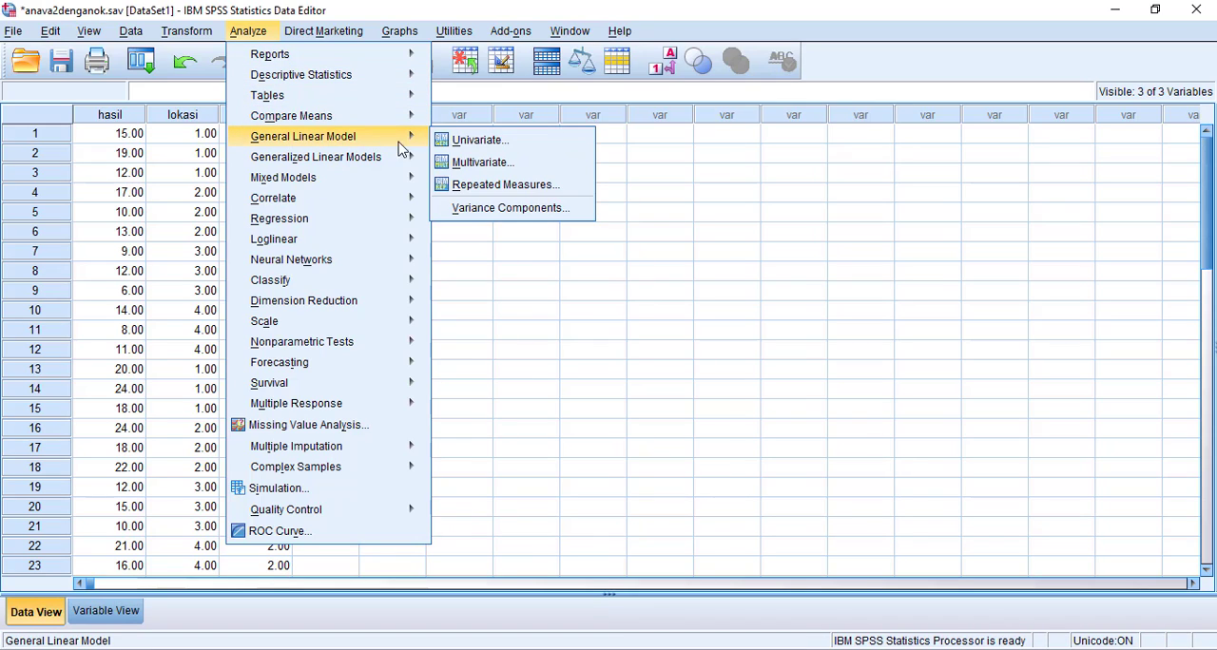
pyautogui.click(552, 142)
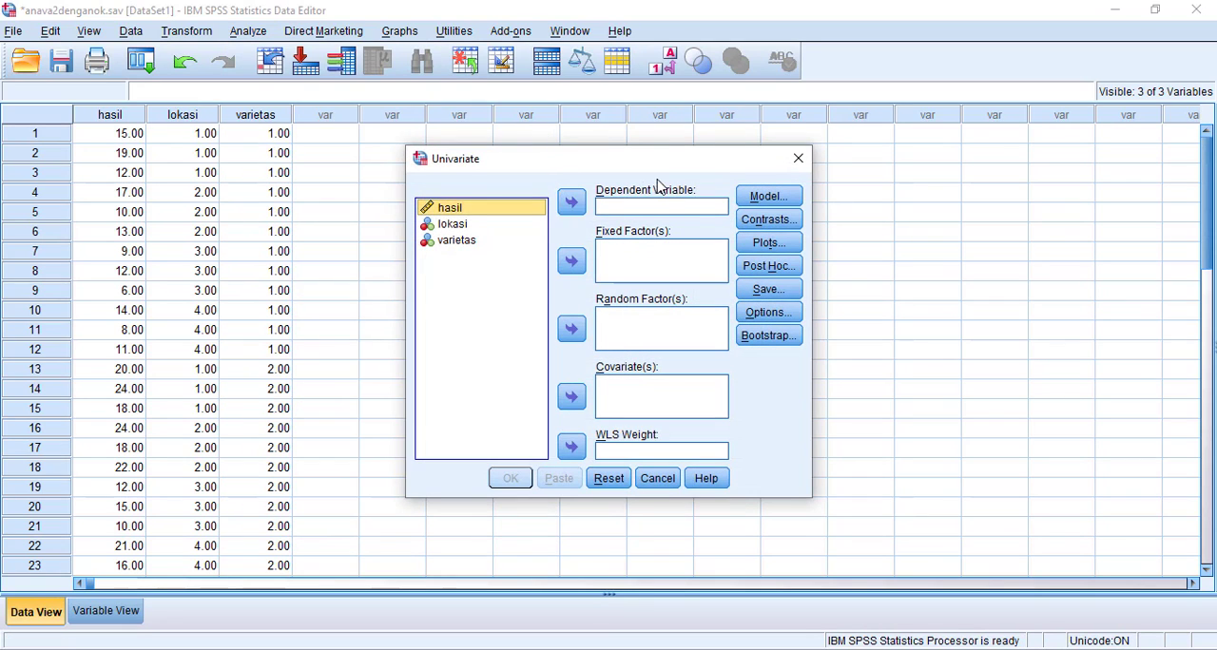
pyautogui.click(570, 205)
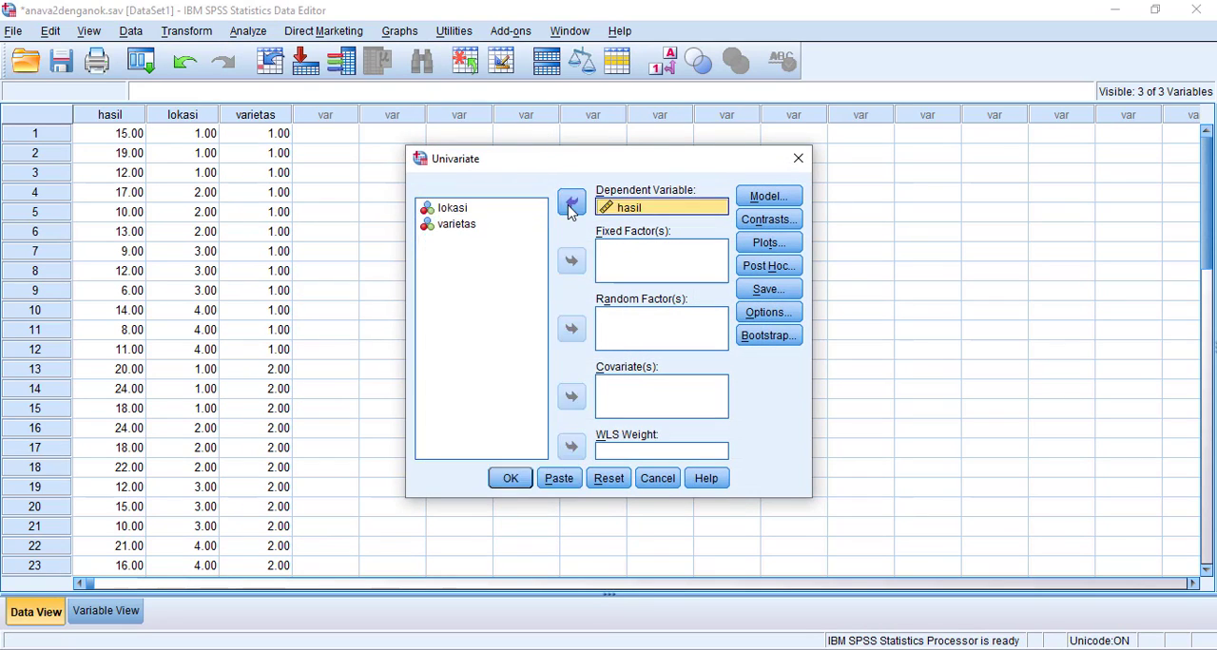
pyautogui.click(469, 214)
pyautogui.keyDown('shift'); pyautogui.click(466, 226); pyautogui.keyUp('shift')
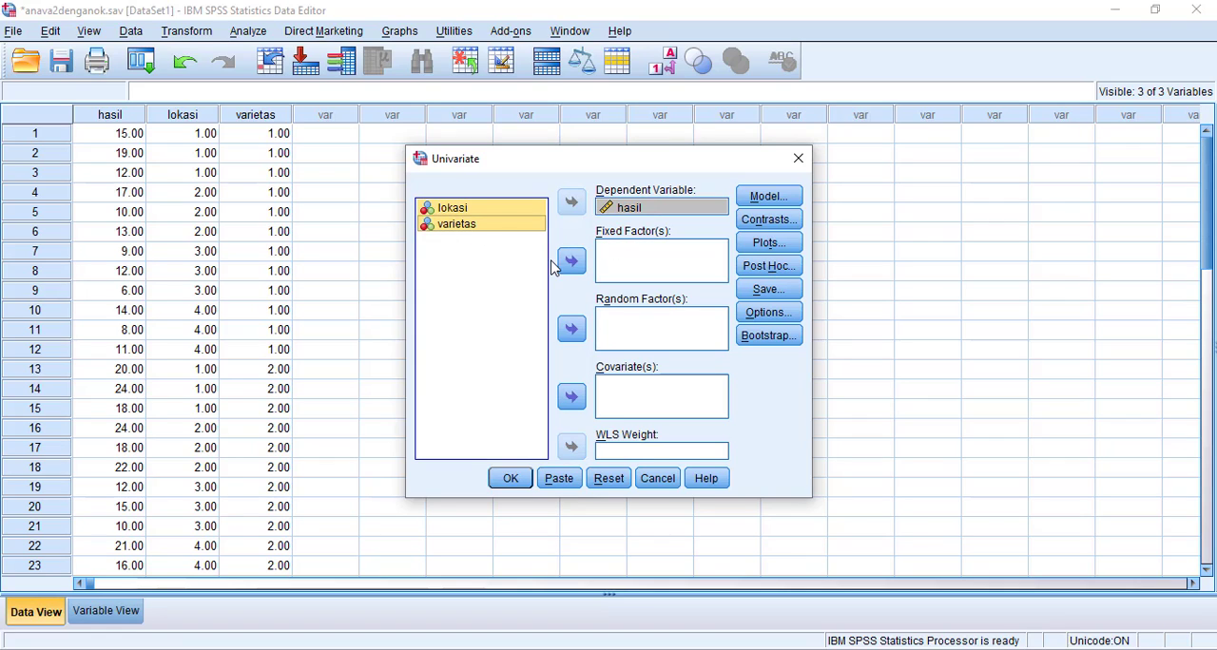
pyautogui.click(571, 263)
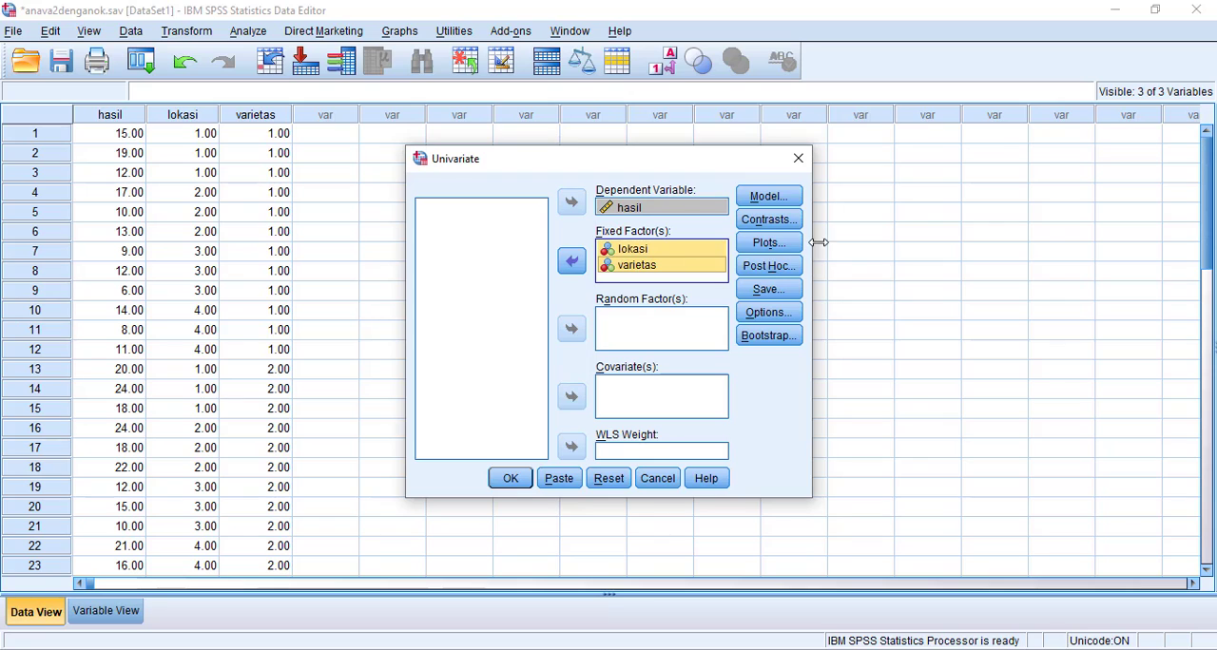
# Specify a custom Univariate model with the terms lokasi, varietas and the interaction lokasi*varietas.
pyautogui.click(777, 201)
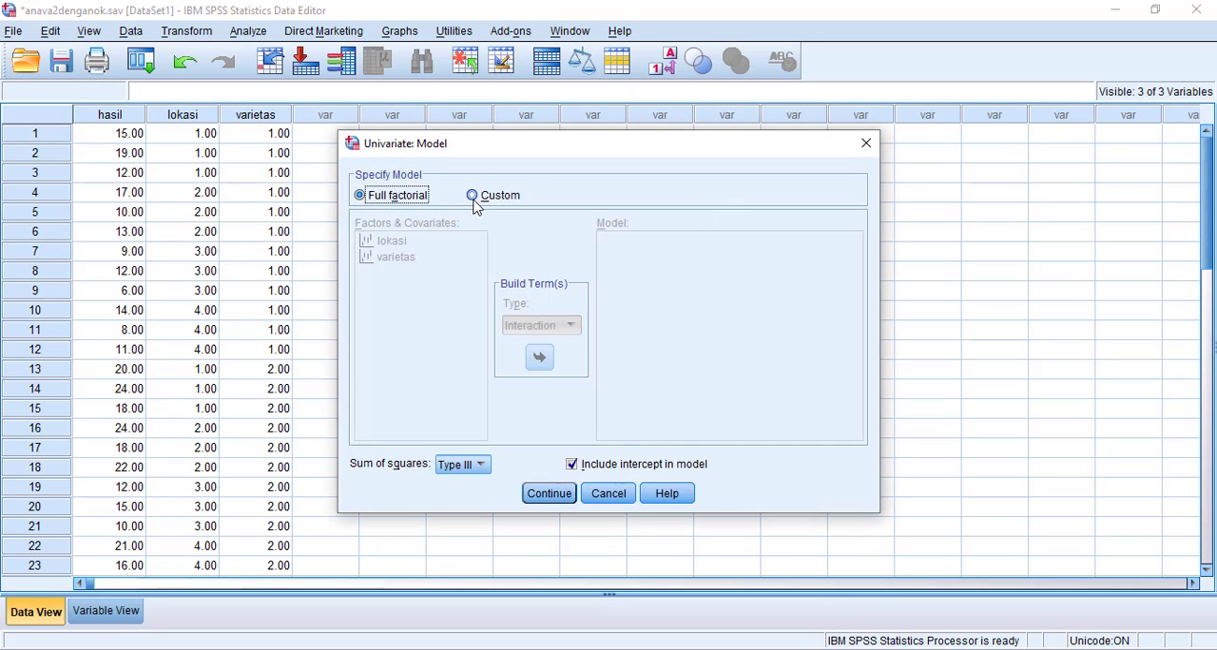
pyautogui.click(474, 198)
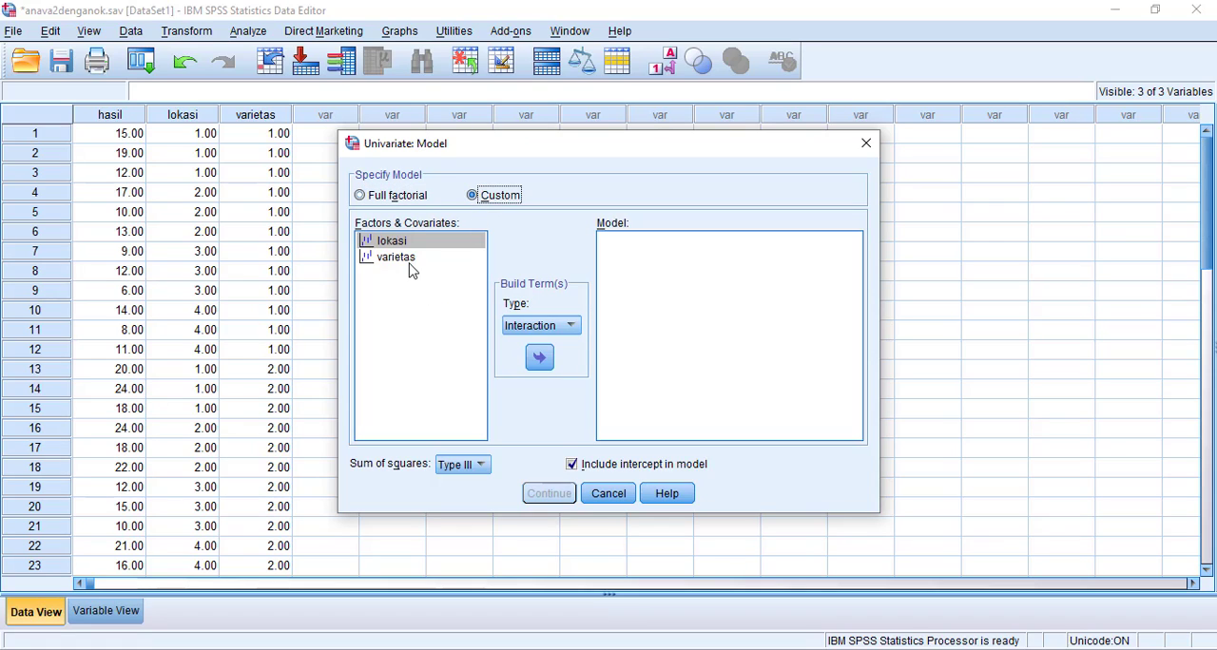
pyautogui.click(574, 329)
pyautogui.click(551, 348)
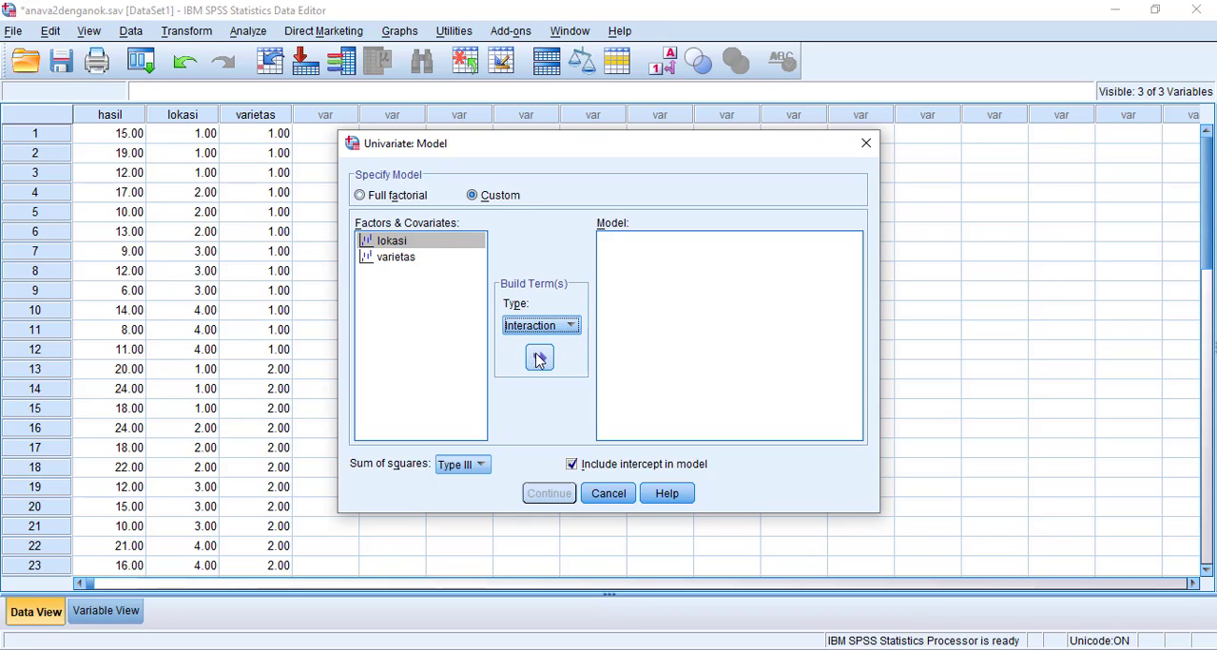
pyautogui.click(538, 357)
pyautogui.click(393, 259)
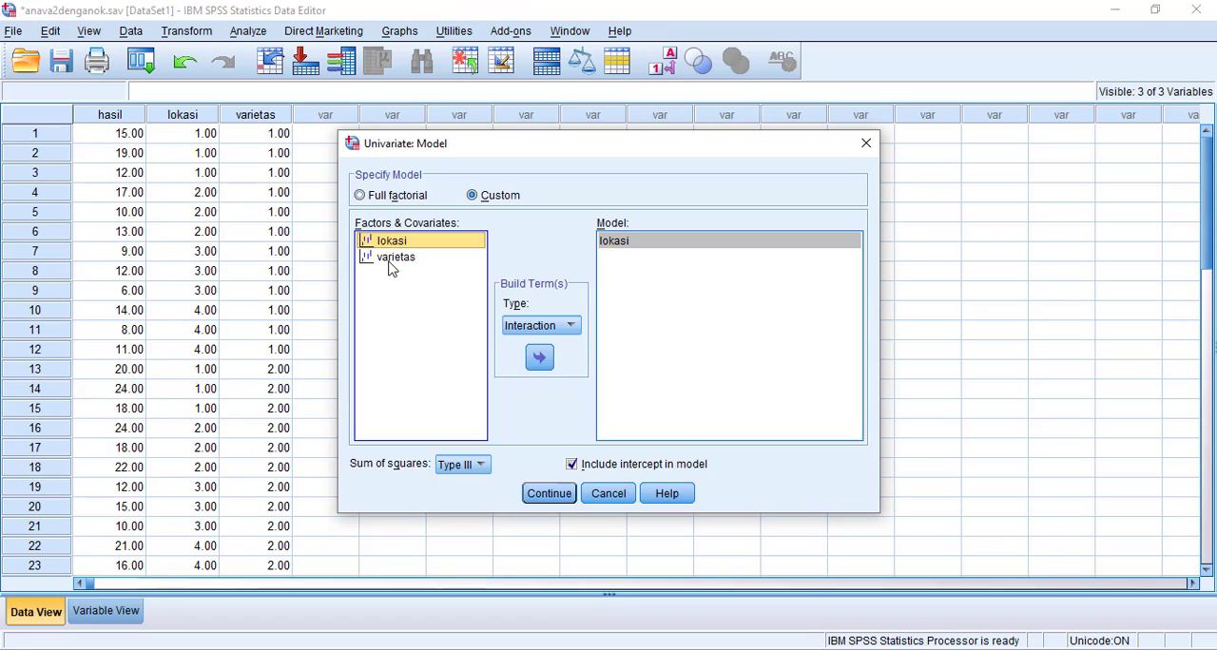
pyautogui.click(540, 360)
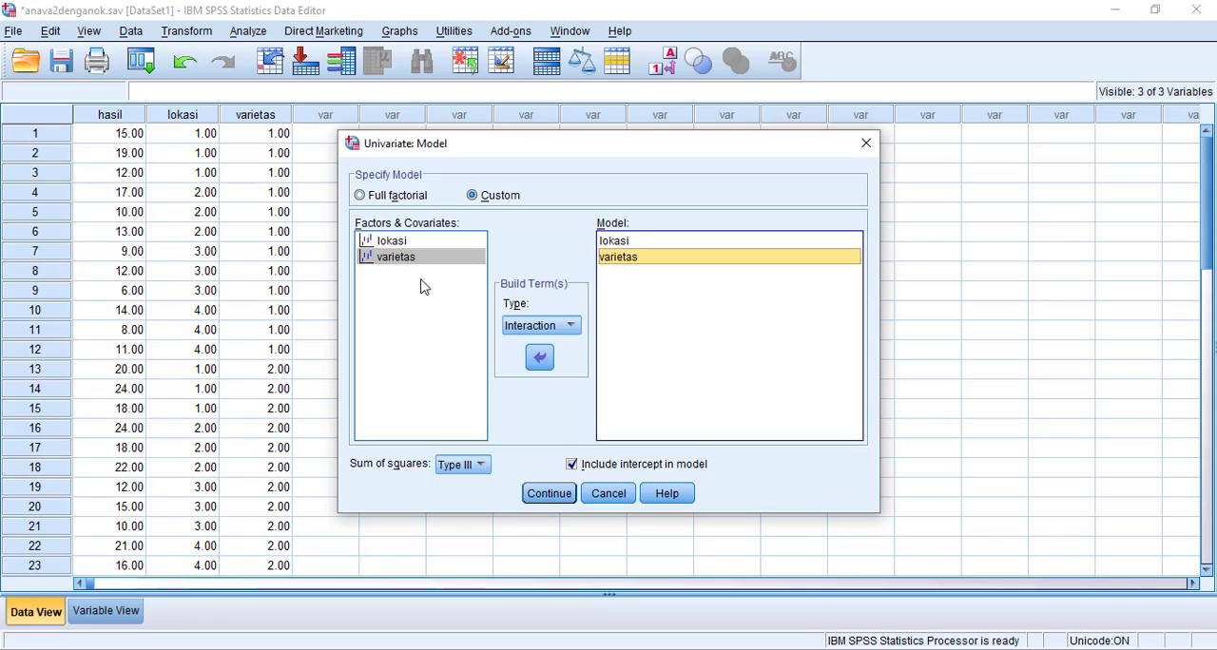
pyautogui.click(411, 243)
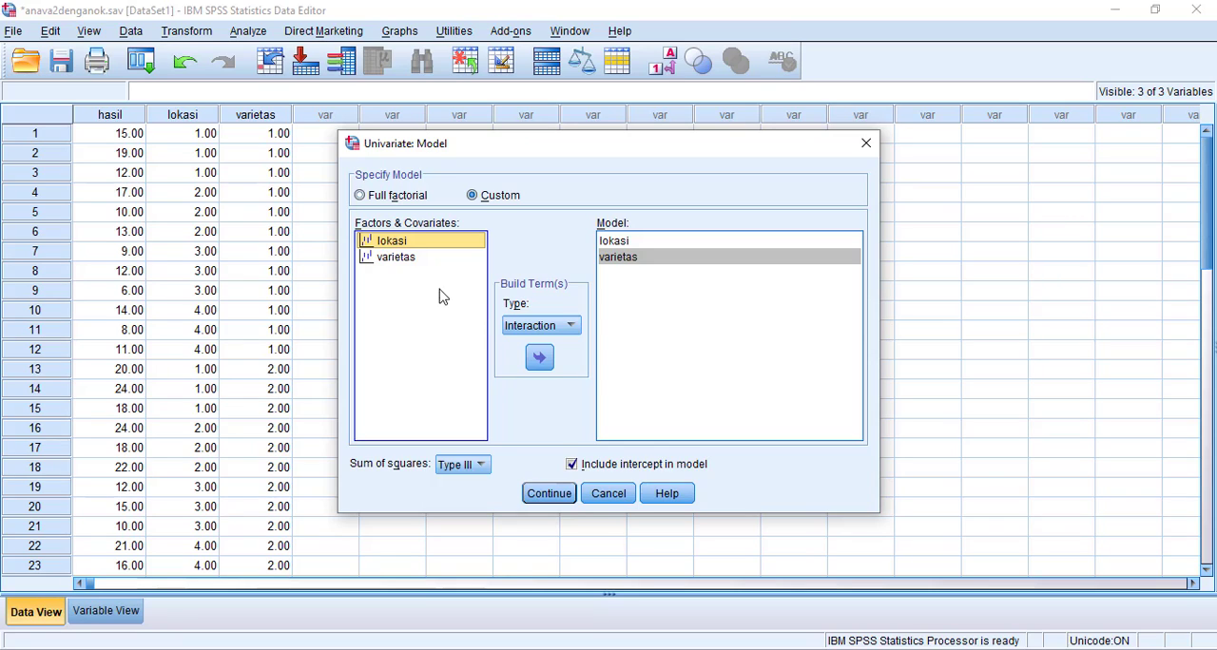
pyautogui.keyDown('shift'); pyautogui.click(403, 258); pyautogui.keyUp('shift')
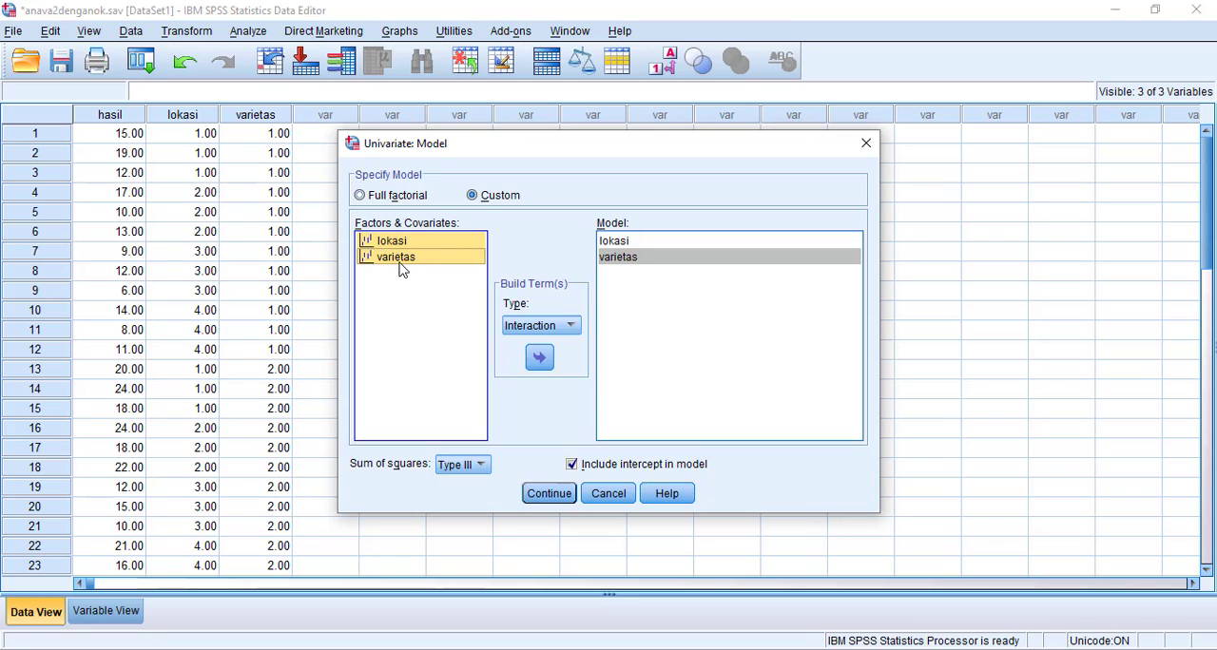
pyautogui.click(541, 359)
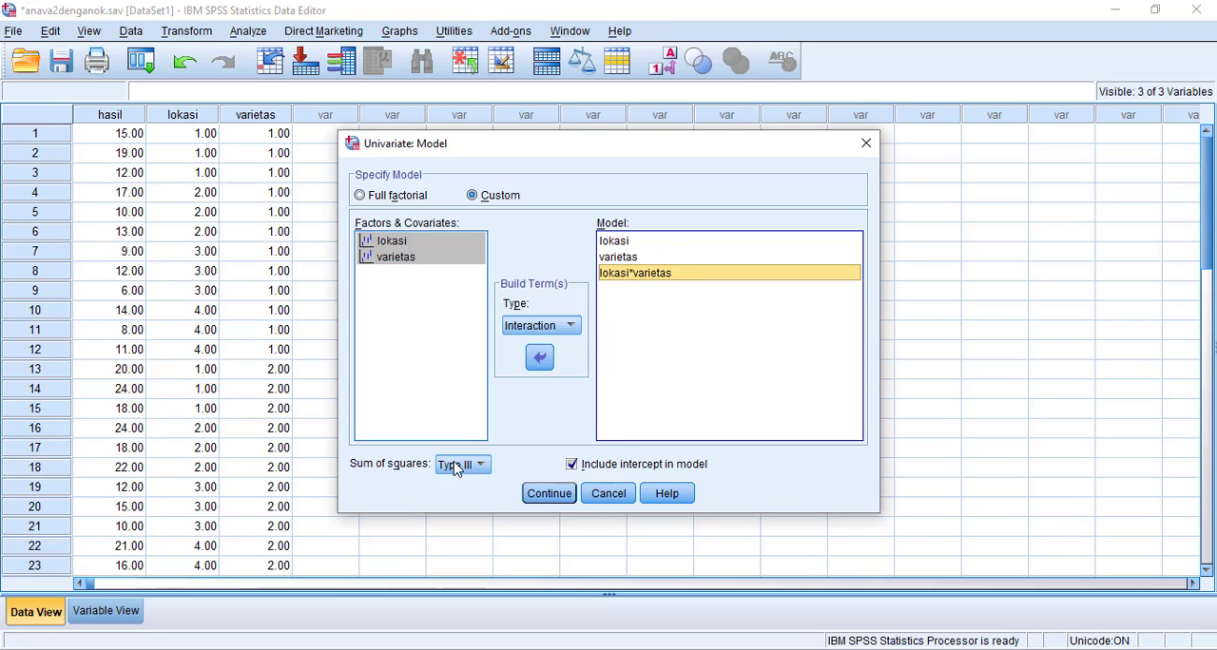
pyautogui.click(546, 494)
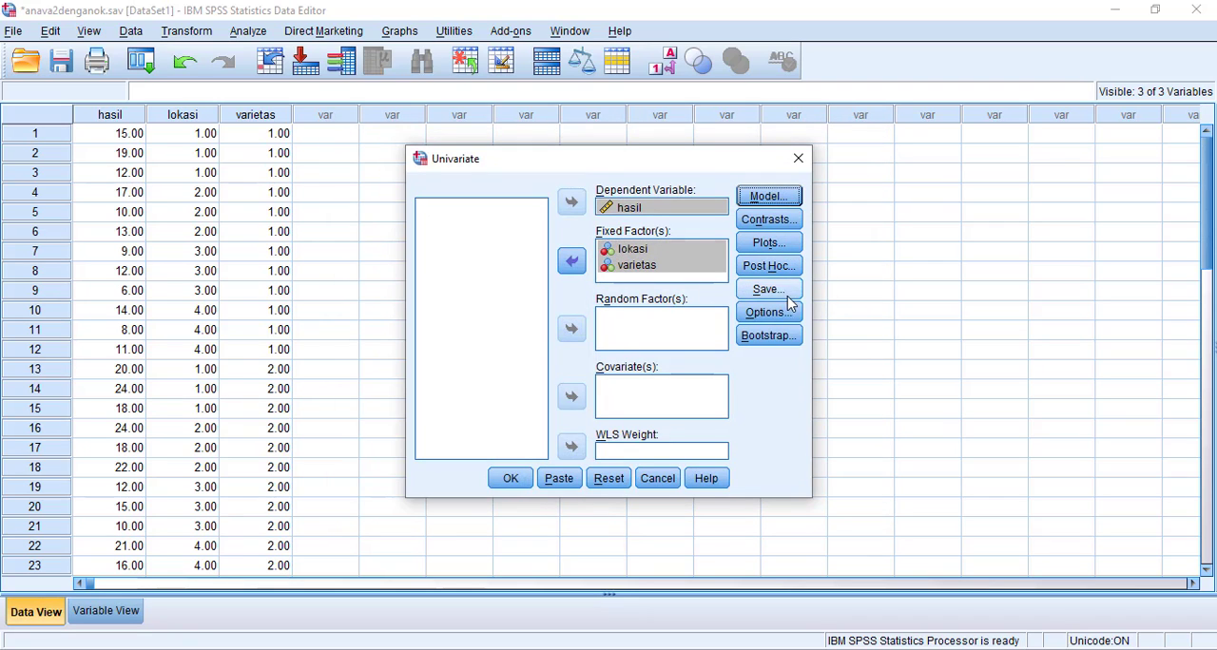
# Request estimated marginal means for lokasi, lokasi*varietas and varietas in the Univariate analysis options.
pyautogui.click(768, 311)
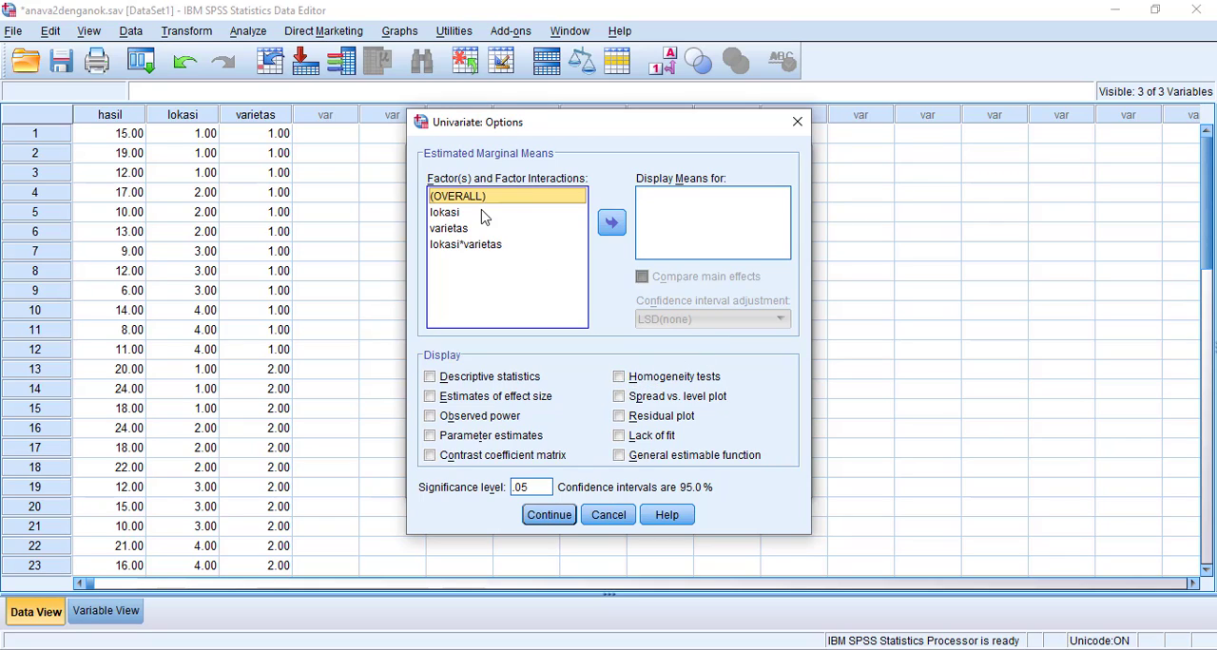
pyautogui.click(452, 219)
pyautogui.click(608, 223)
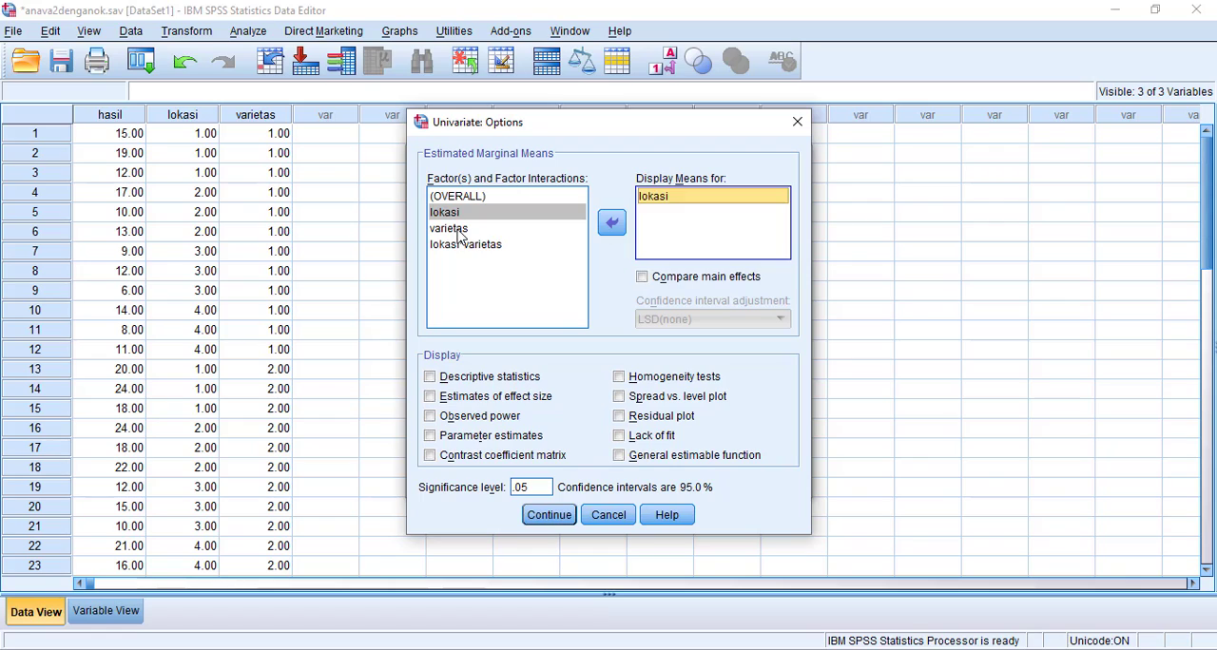
pyautogui.click(503, 244)
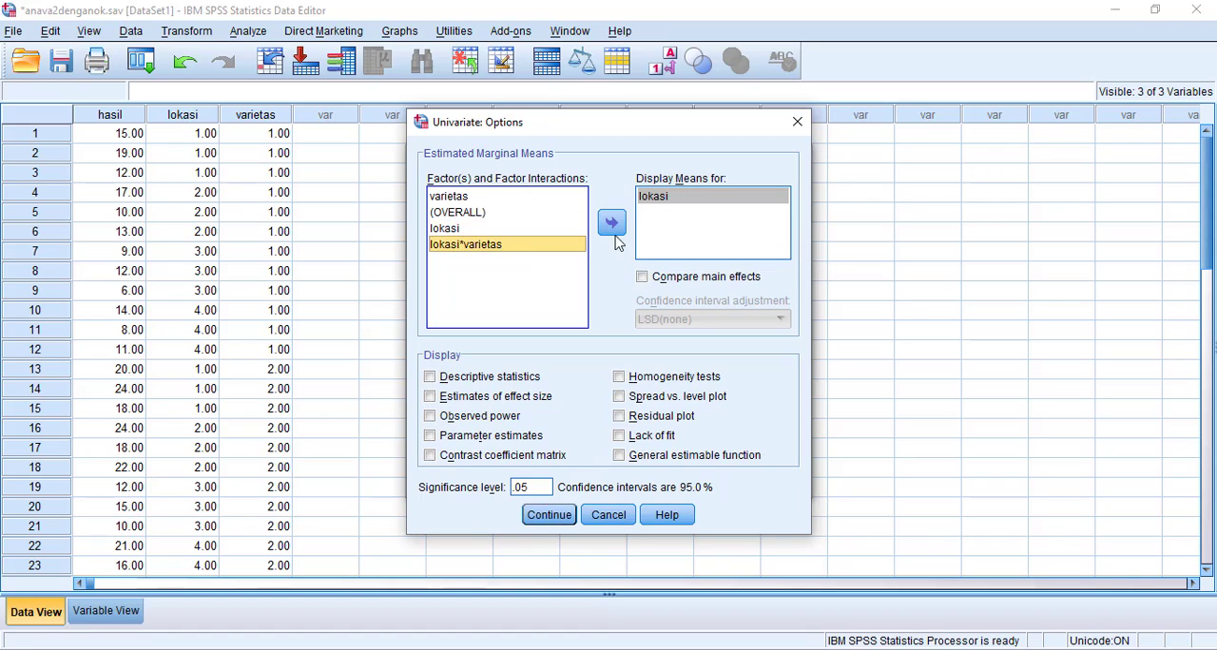
pyautogui.click(612, 226)
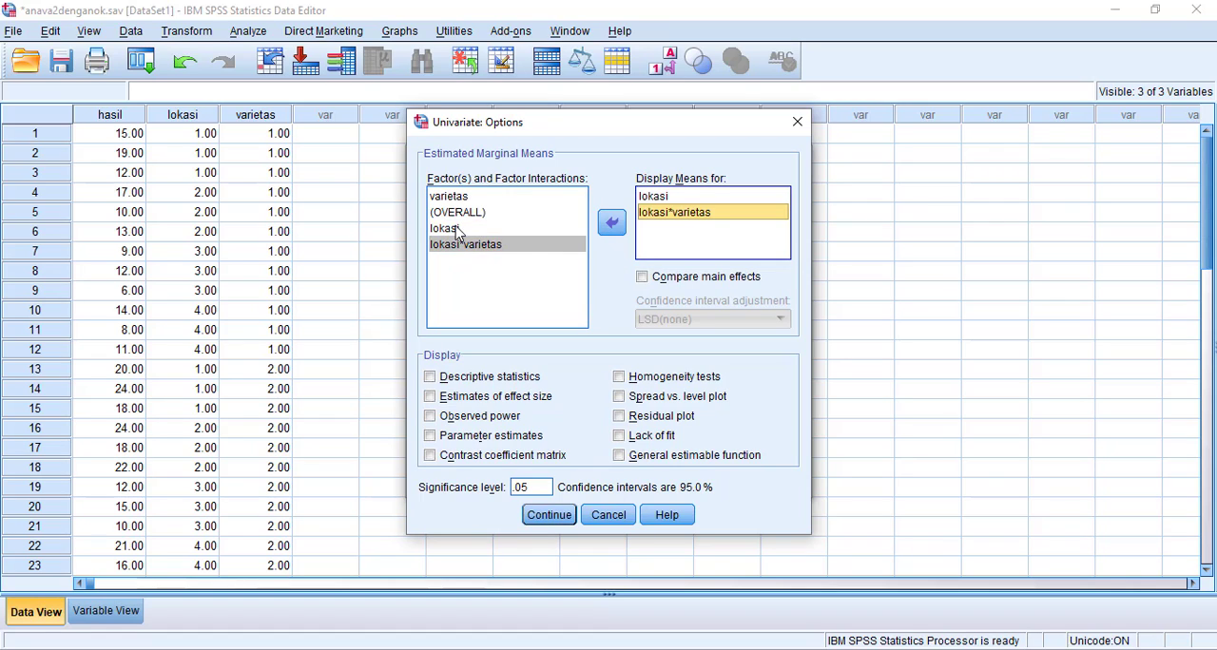
pyautogui.click(457, 198)
pyautogui.click(611, 225)
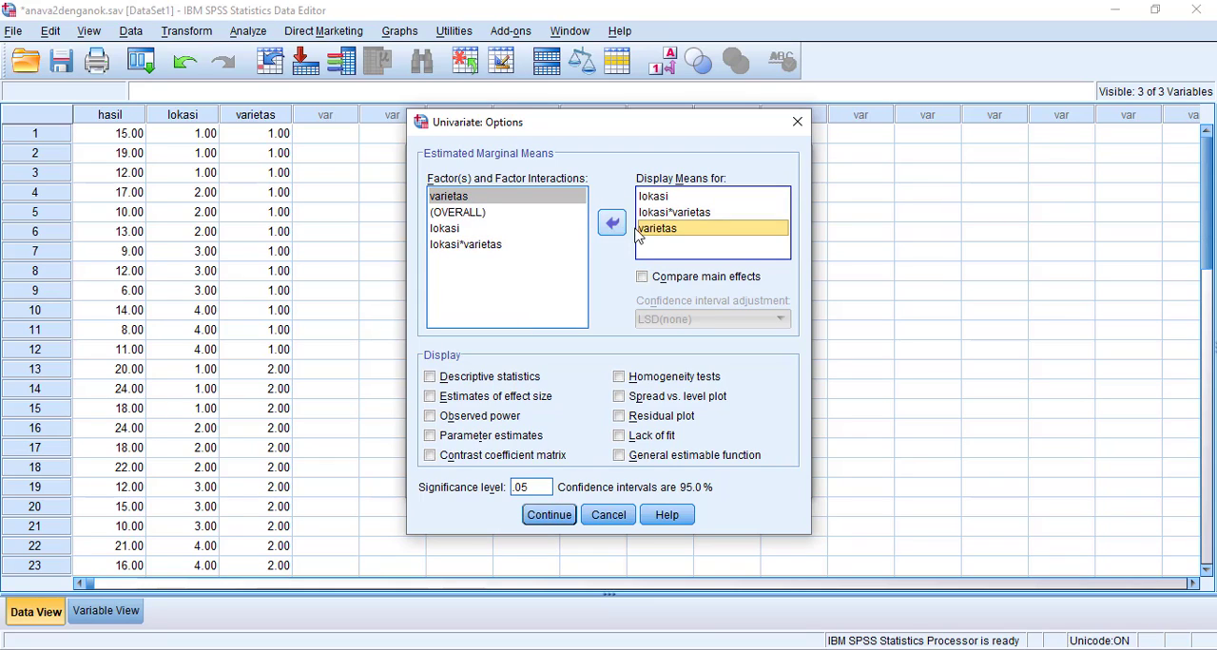
# Include homogeneity tests in the Univariate options and run the analysis.
pyautogui.click(618, 378)
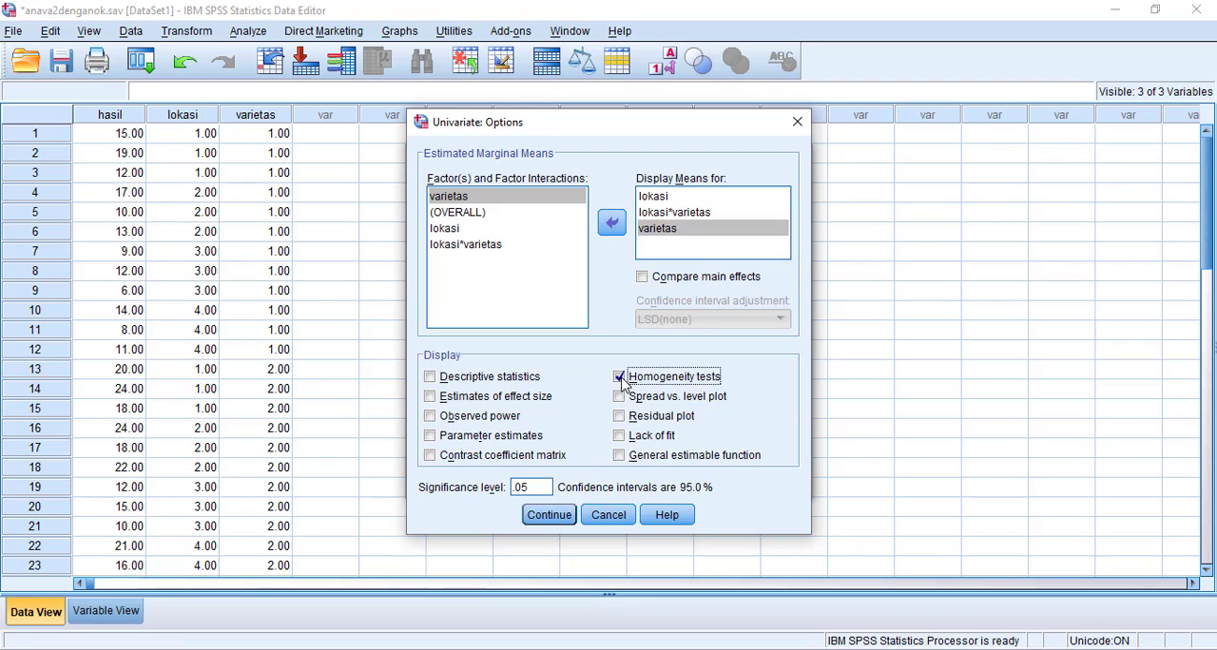
pyautogui.click(549, 515)
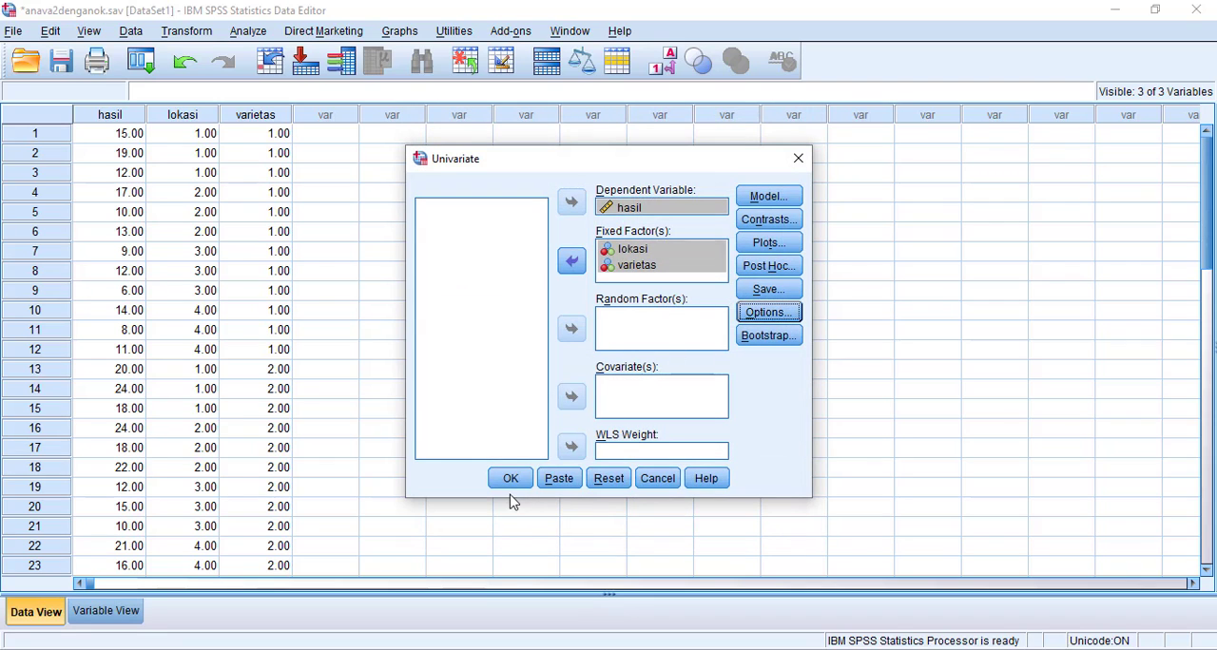
pyautogui.click(510, 478)
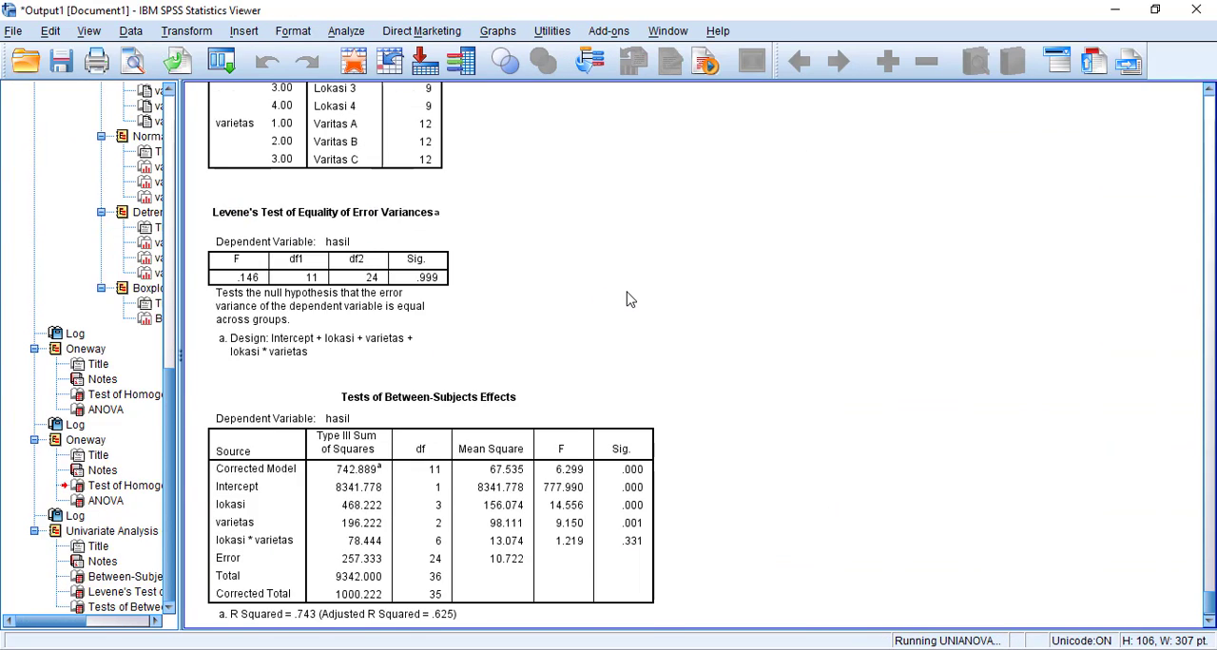
# Examine the Between-Subjects Factors, Levene's Test and Tests of Between-Subjects Effects tables in the Univariate output.
pyautogui.scroll(-3, 629, 305)
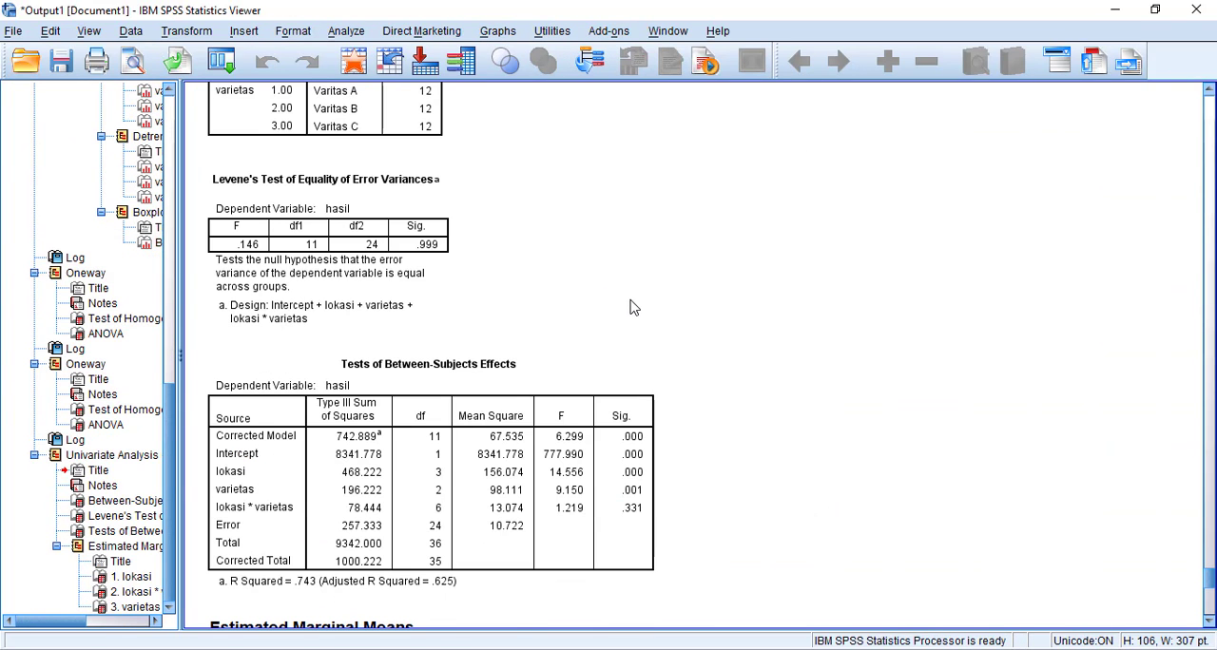
pyautogui.click(340, 259)
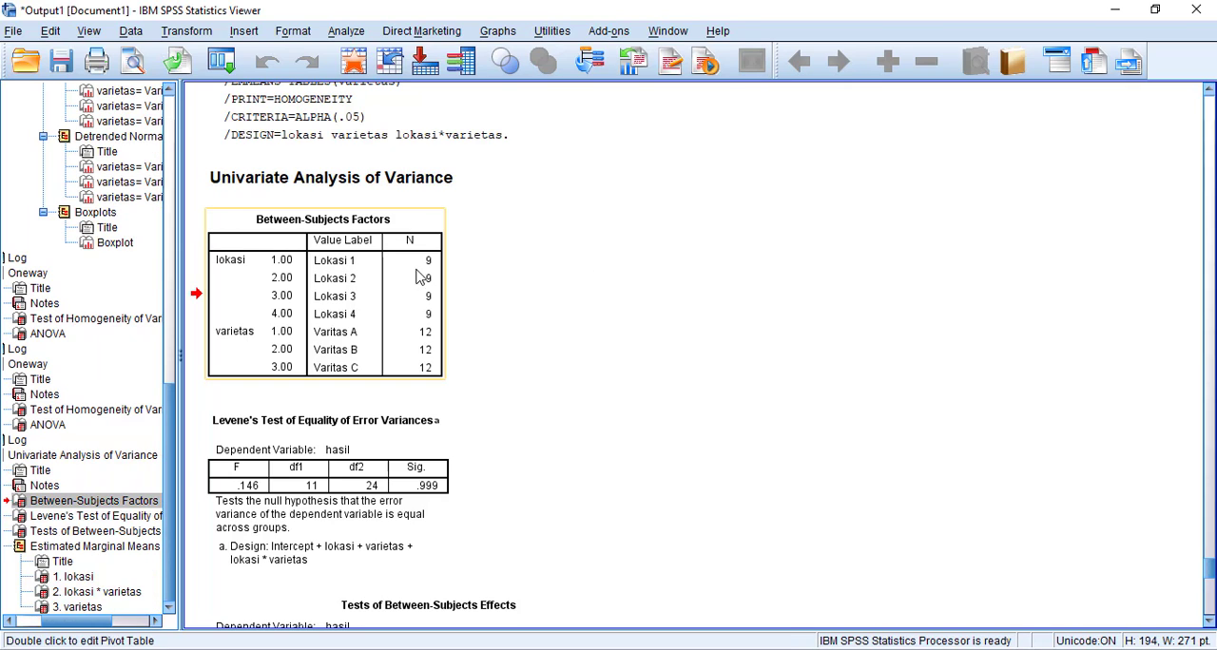
pyautogui.click(543, 312)
pyautogui.scroll(-3, 544, 313)
pyautogui.click(366, 269)
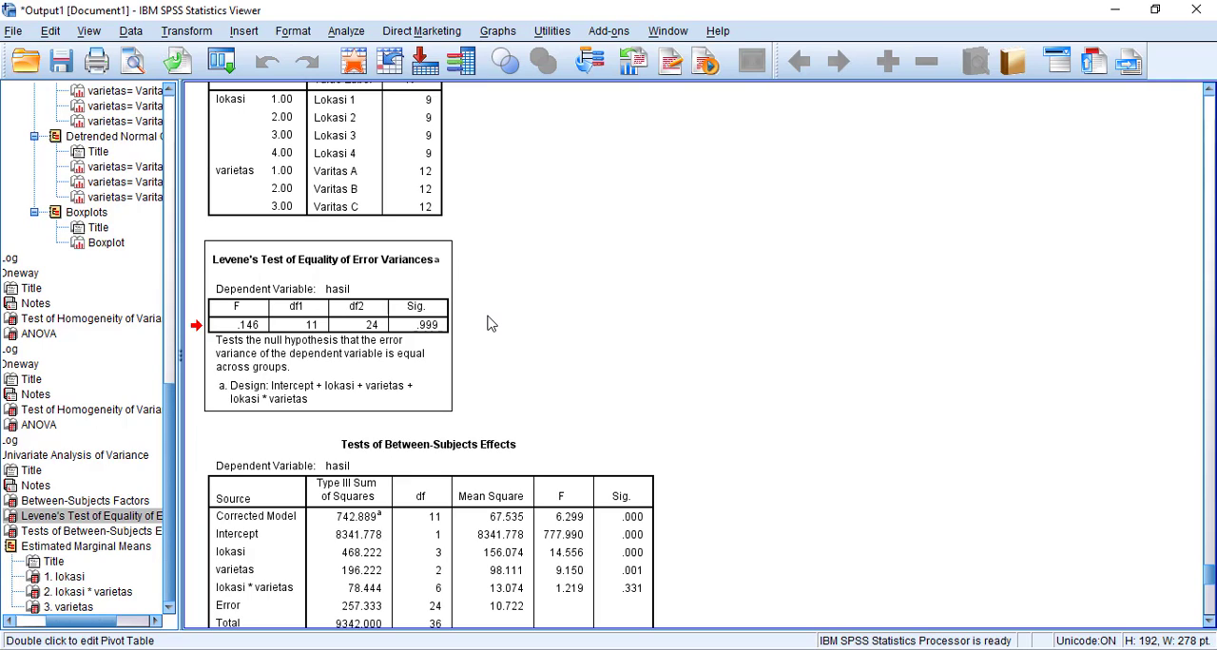
pyautogui.scroll(-2, 503, 428)
pyautogui.click(518, 416)
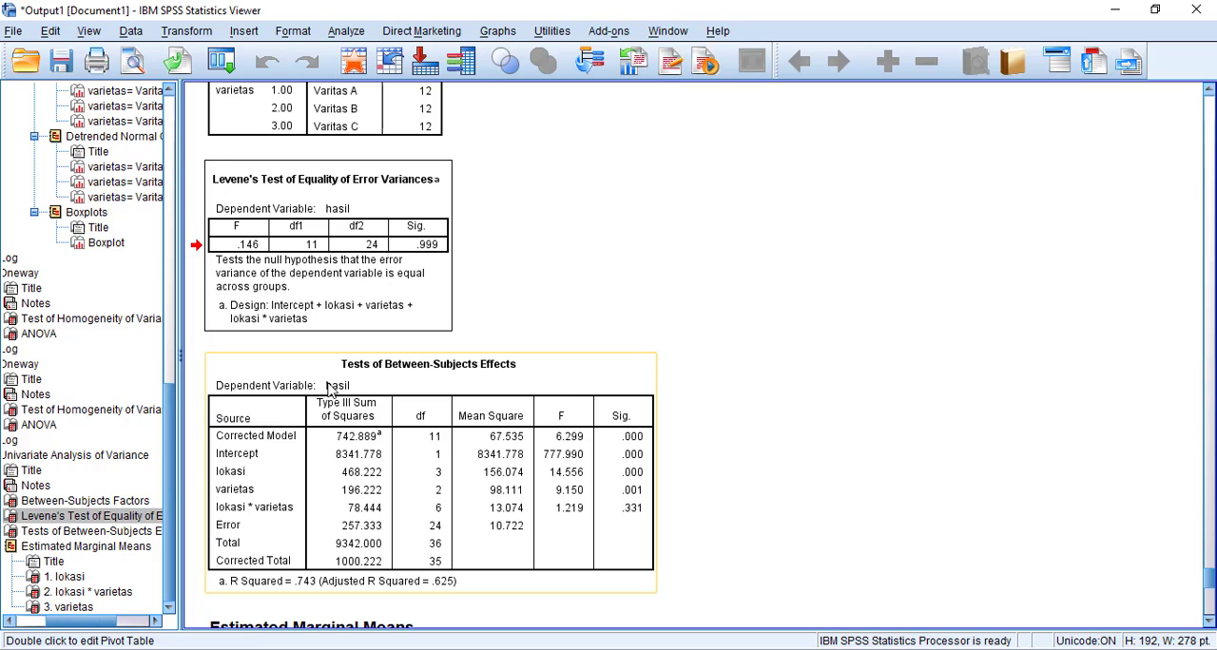
pyautogui.scroll(-4, 334, 371)
pyautogui.scroll(2, 351, 330)
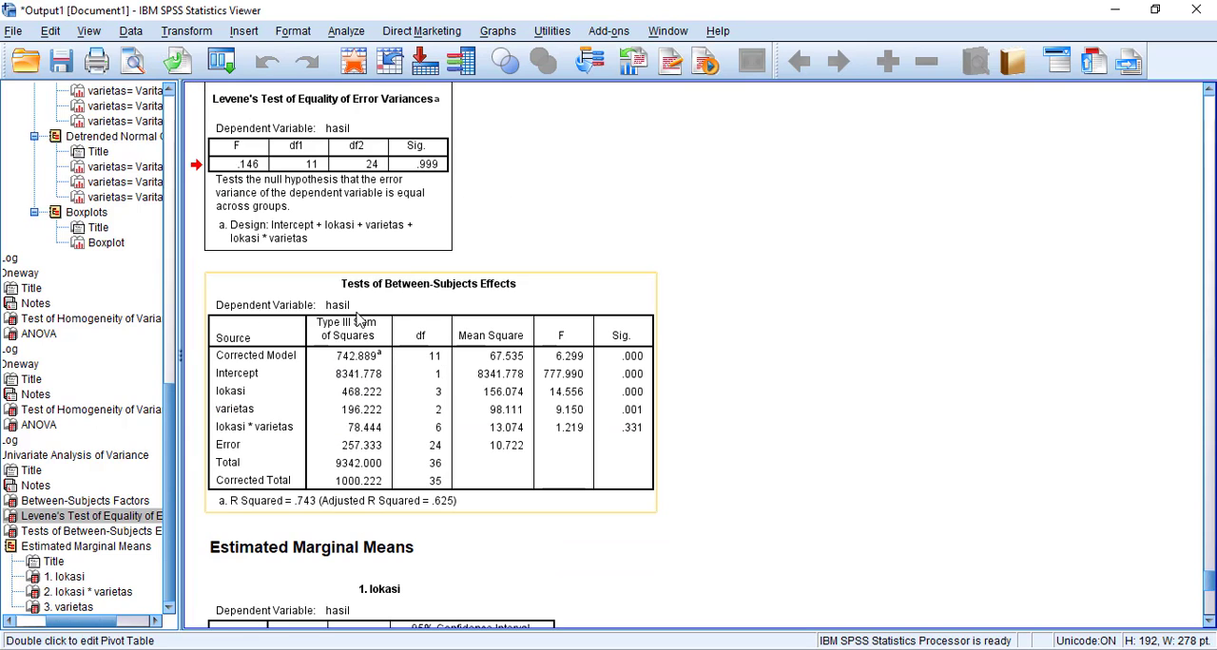